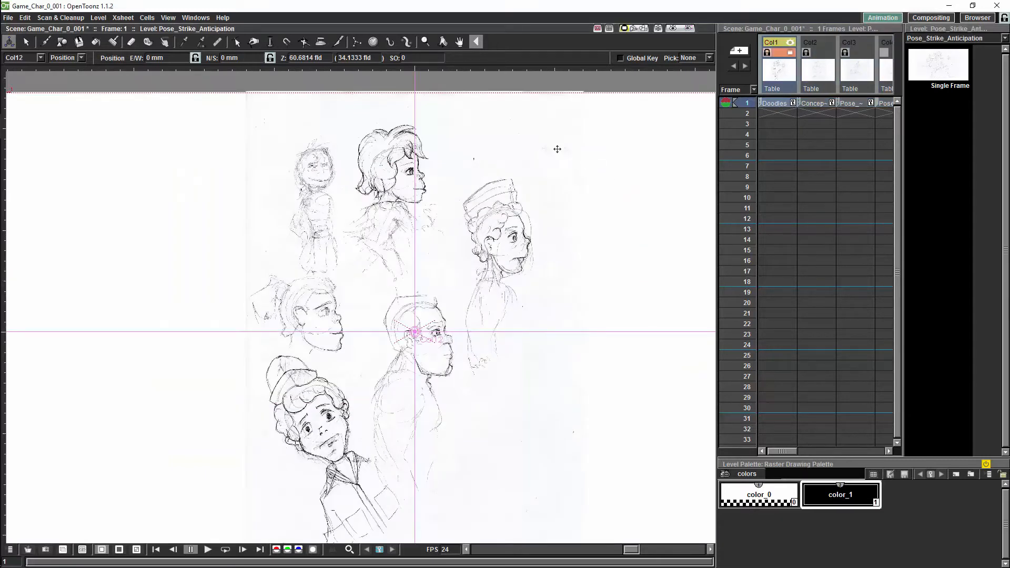
Move the Col12 drawing to 61.91 mm E/W and -40.01 mm N/S, and save the scene with preview on
{"action": "left_click_drag", "start_coordinate": [318, 280], "coordinate": [351, 301]}
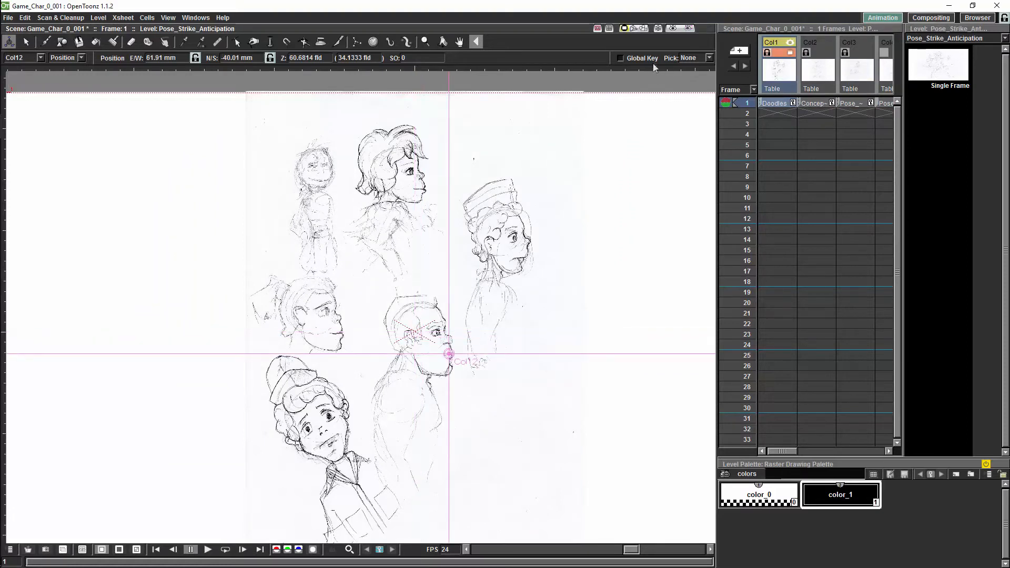
{"action": "left_click", "coordinate": [673, 28]}
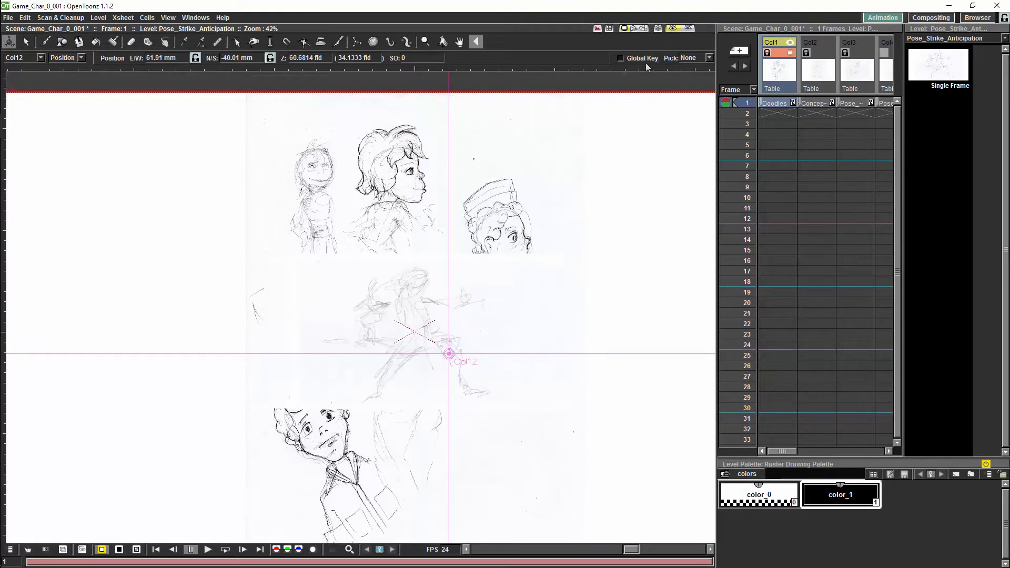
{"action": "left_click", "coordinate": [26, 42]}
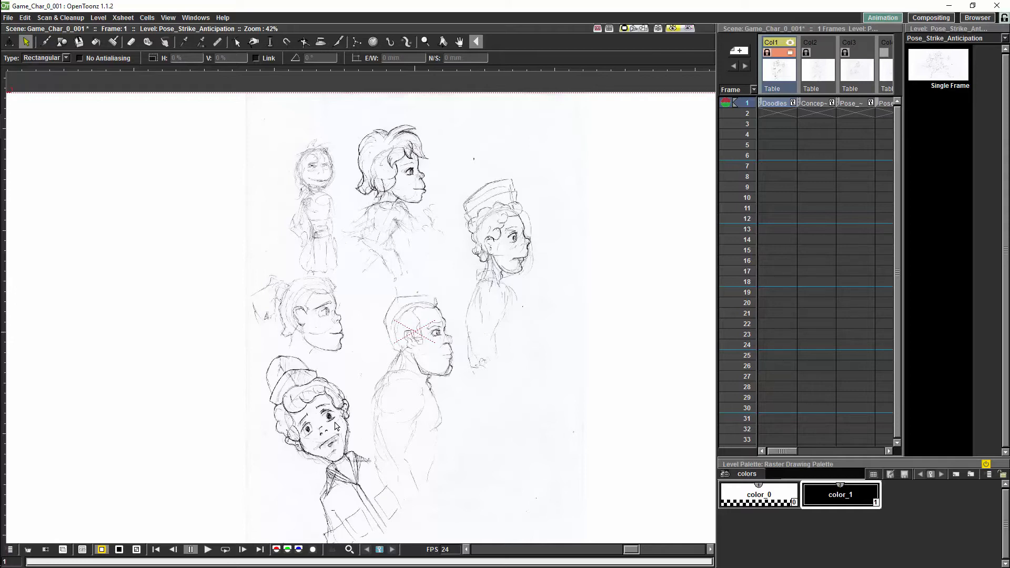
{"action": "key", "text": "ctrl+s"}
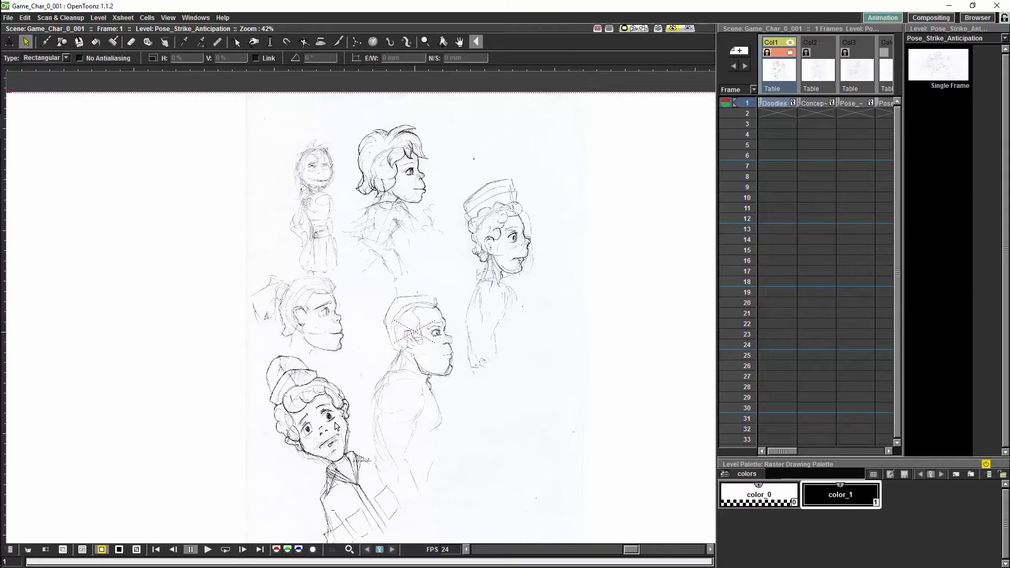
Make the Concept_1, Pose_Crouch and Pose_Idle_Strike drawings in Col2, Col3 and Col4 visible in both the viewer and preview
{"action": "left_click", "coordinate": [816, 64]}
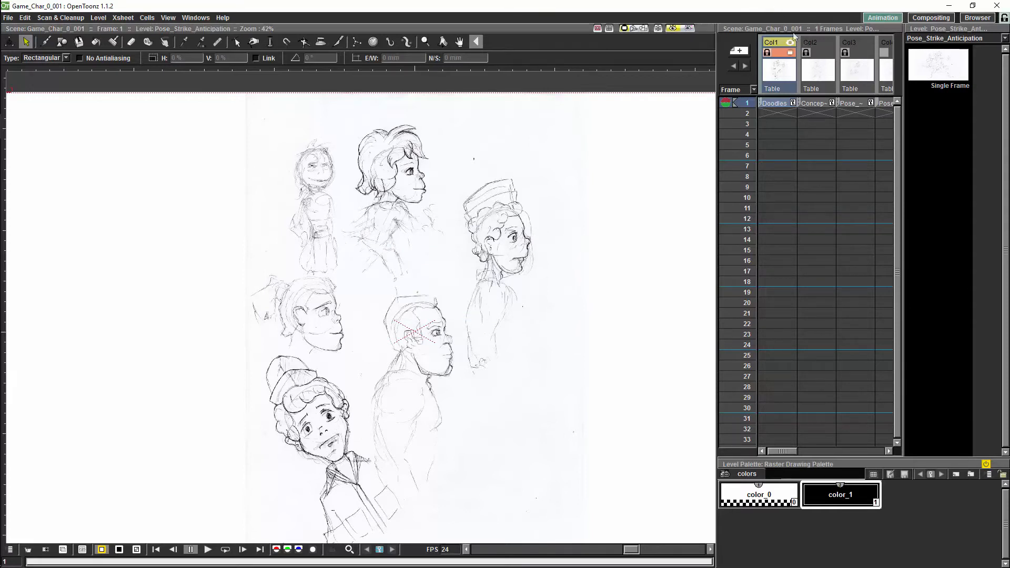
{"action": "left_click", "coordinate": [820, 42]}
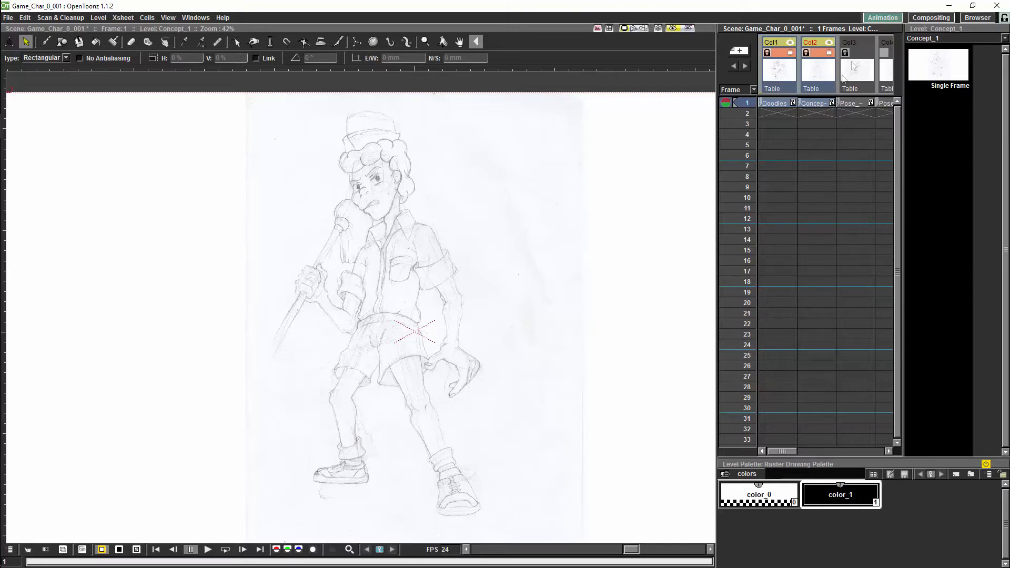
{"action": "left_click", "coordinate": [859, 44]}
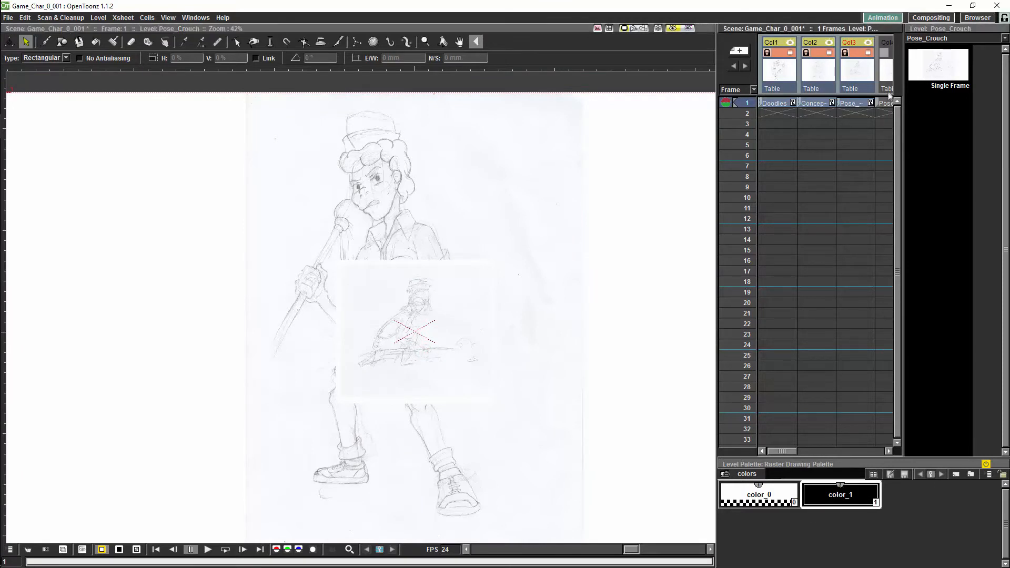
{"action": "left_click", "coordinate": [887, 75]}
{"action": "left_click", "coordinate": [876, 52]}
{"action": "left_click", "coordinate": [879, 42]}
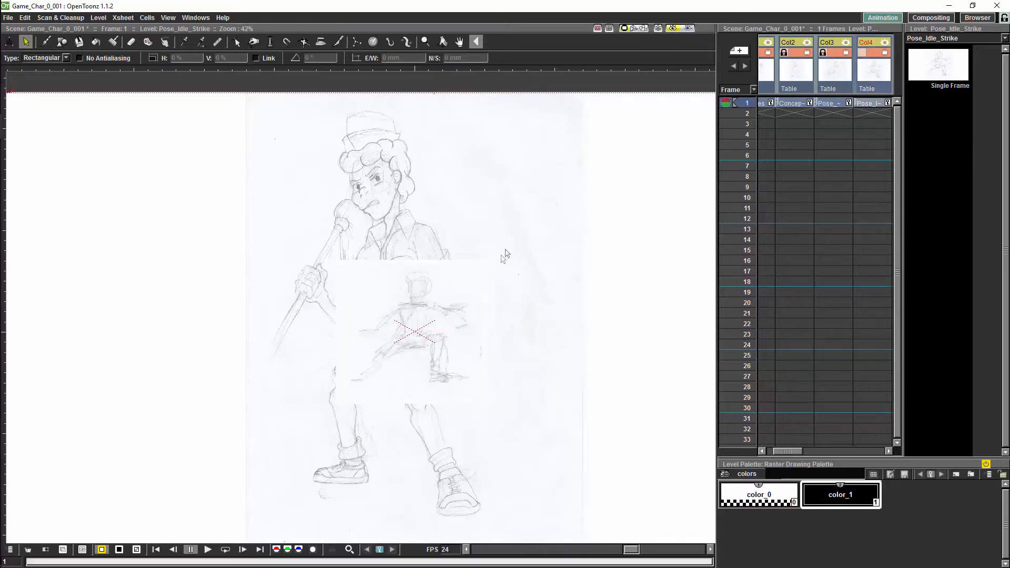
Turn on viewer and preview visibility for Col5, Col6 and Col7, the jump, kick and low kick poses
{"action": "left_click_drag", "start_coordinate": [795, 450], "coordinate": [809, 452]}
{"action": "left_click", "coordinate": [853, 54]}
{"action": "left_click", "coordinate": [860, 52]}
{"action": "left_click", "coordinate": [860, 42]}
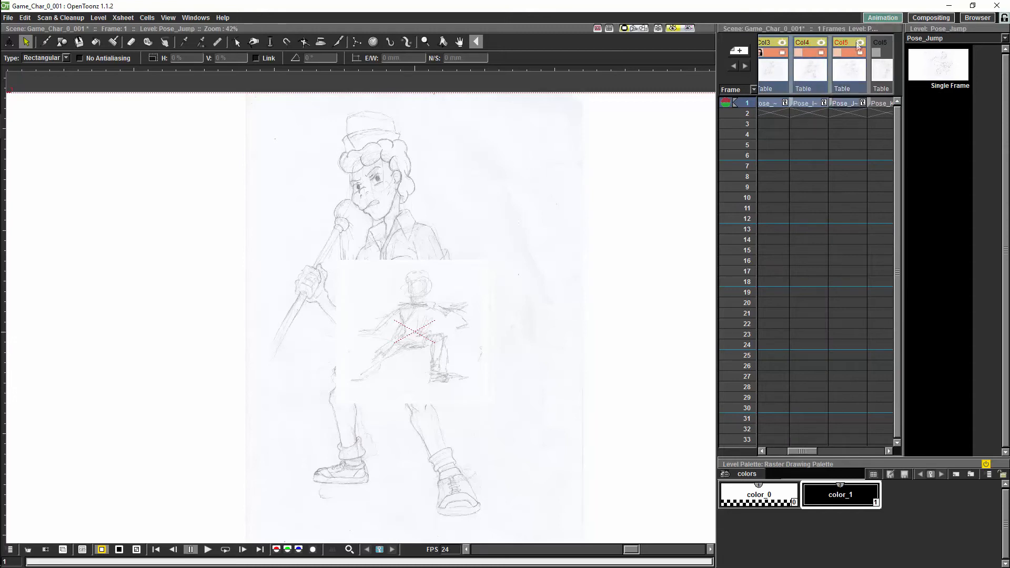
{"action": "left_click_drag", "start_coordinate": [803, 452], "coordinate": [823, 451]}
{"action": "left_click", "coordinate": [810, 53]}
{"action": "left_click", "coordinate": [810, 43]}
{"action": "left_click", "coordinate": [845, 43]}
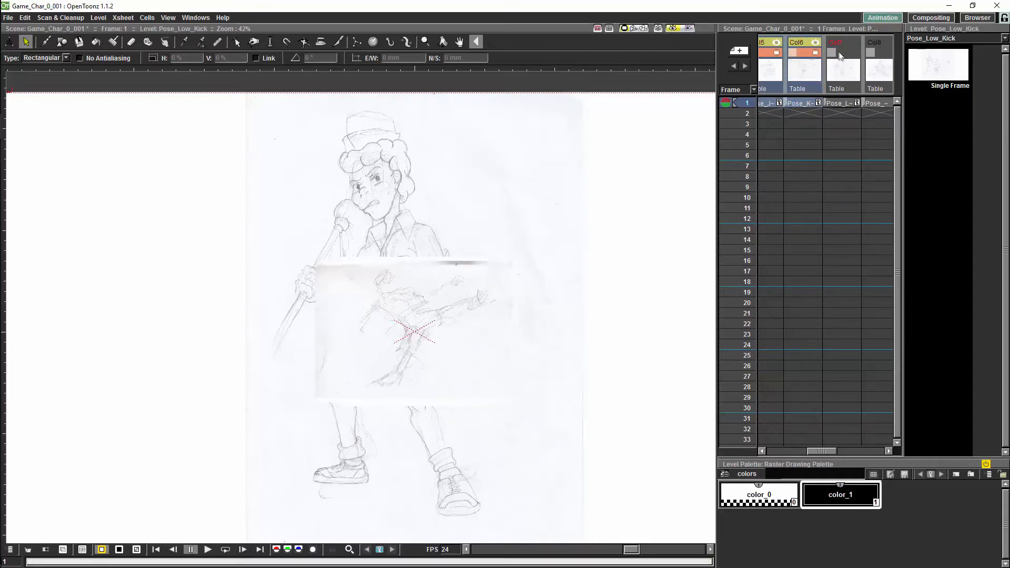
{"action": "left_click", "coordinate": [832, 52]}
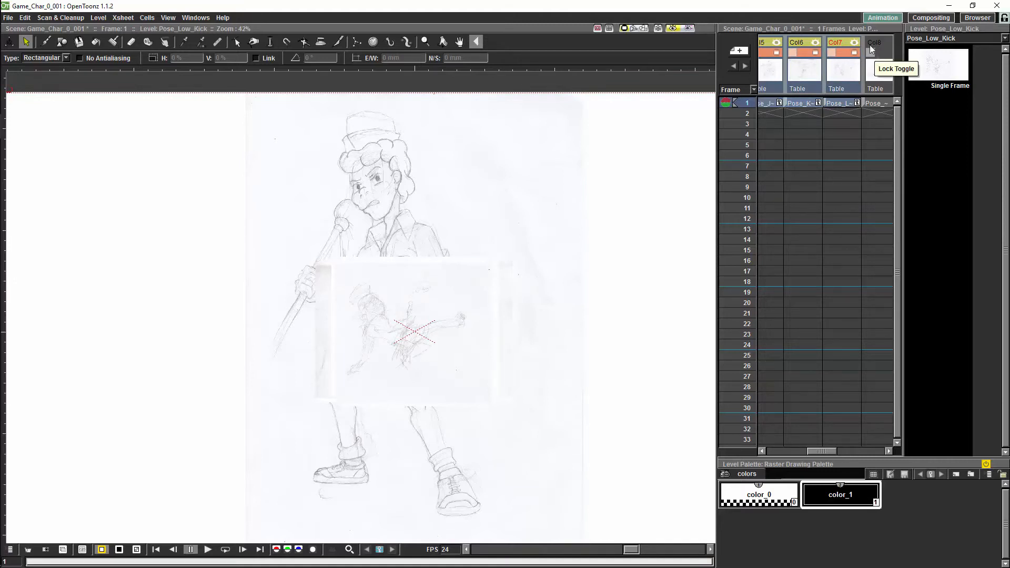
Turn on visibility for the run, smash, smash anticipation and strike poses in Col8 through Col11
{"action": "left_click", "coordinate": [872, 43]}
{"action": "left_click", "coordinate": [872, 44]}
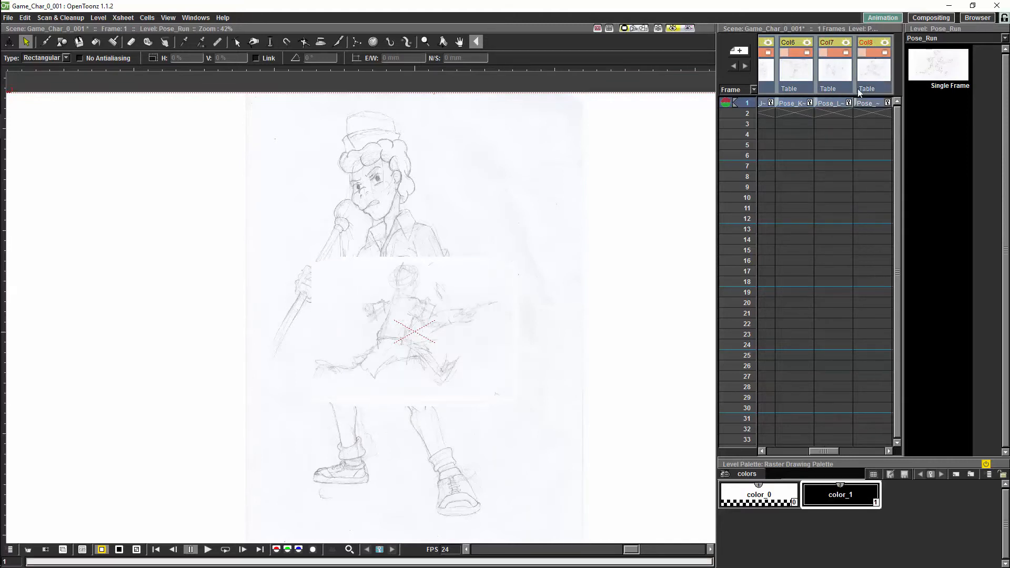
{"action": "left_click_drag", "start_coordinate": [833, 450], "coordinate": [866, 451]}
{"action": "left_click", "coordinate": [779, 43]}
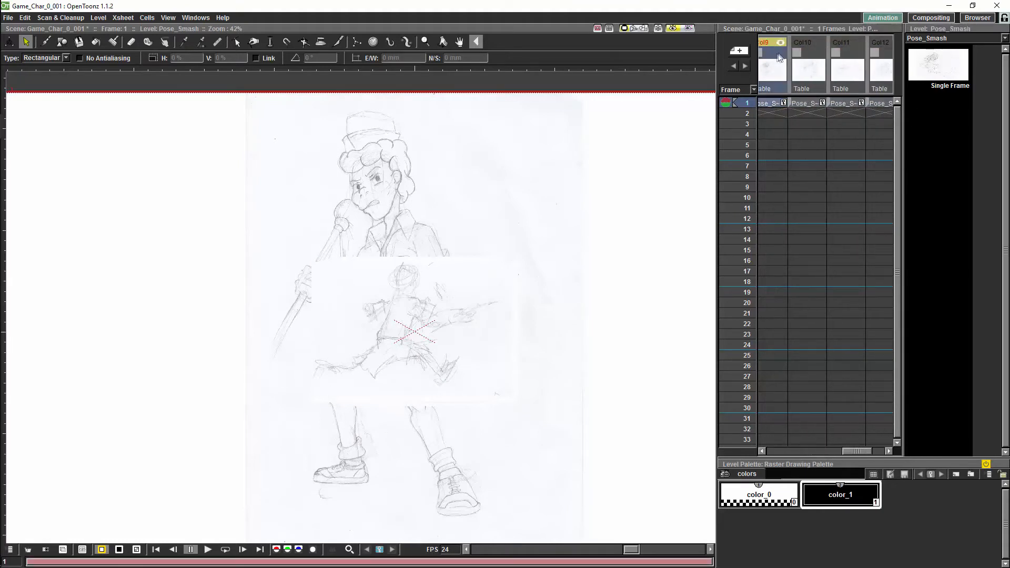
{"action": "left_click", "coordinate": [781, 53]}
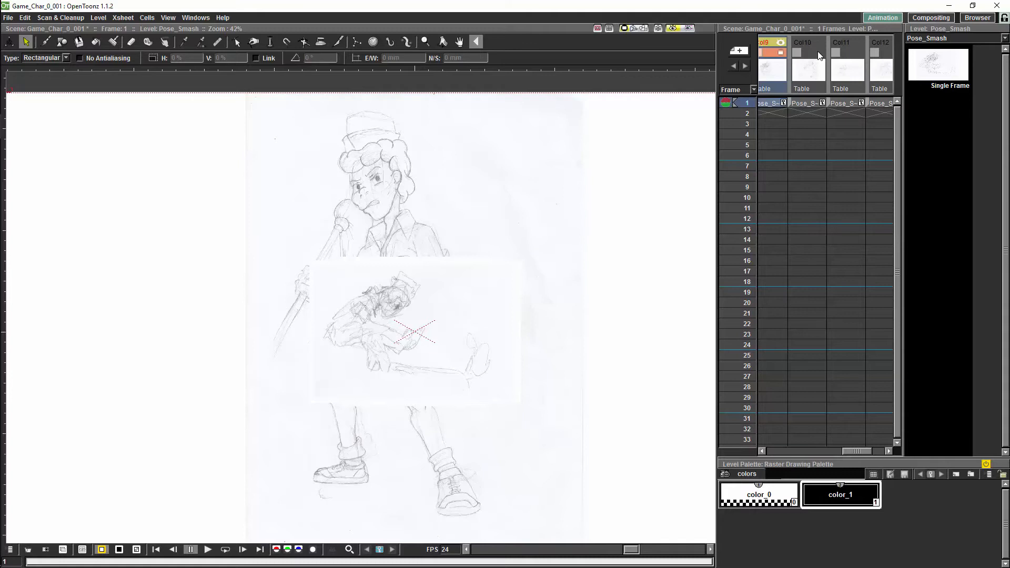
{"action": "left_click", "coordinate": [819, 43]}
{"action": "left_click", "coordinate": [857, 43]}
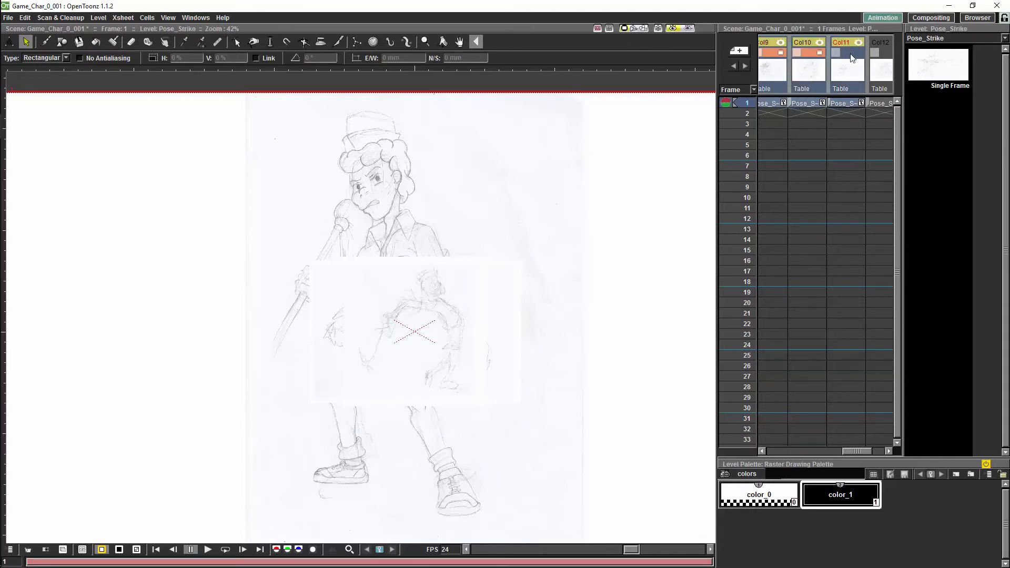
Toggle the visibility of Col11 and Col10 to compare the strike, smash anticipation and smash poses
{"action": "left_click", "coordinate": [848, 43]}
{"action": "left_click", "coordinate": [847, 52]}
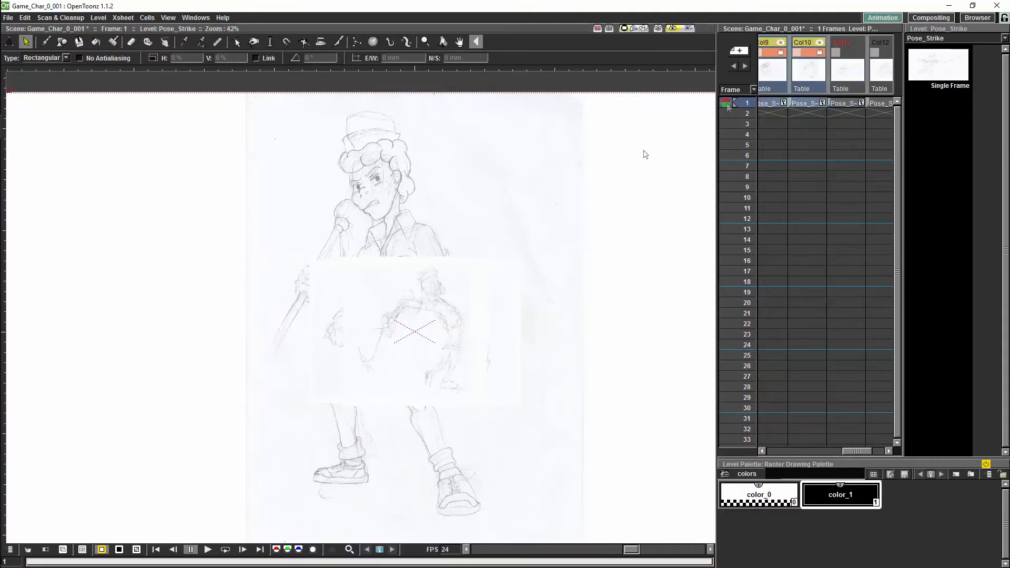
{"action": "left_click", "coordinate": [847, 43]}
{"action": "left_click", "coordinate": [848, 52]}
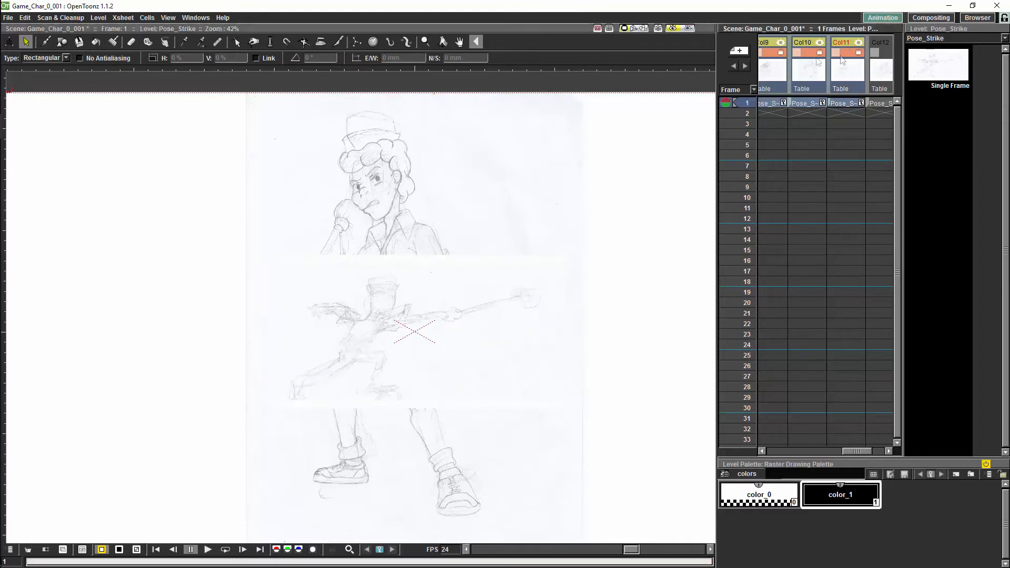
{"action": "left_click", "coordinate": [847, 53]}
{"action": "left_click", "coordinate": [848, 43]}
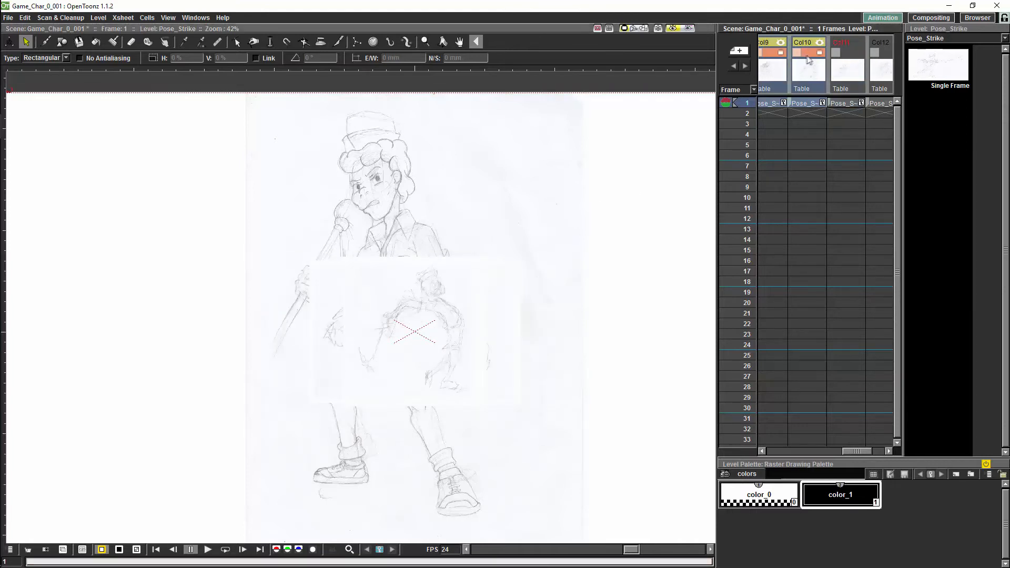
{"action": "left_click", "coordinate": [820, 42]}
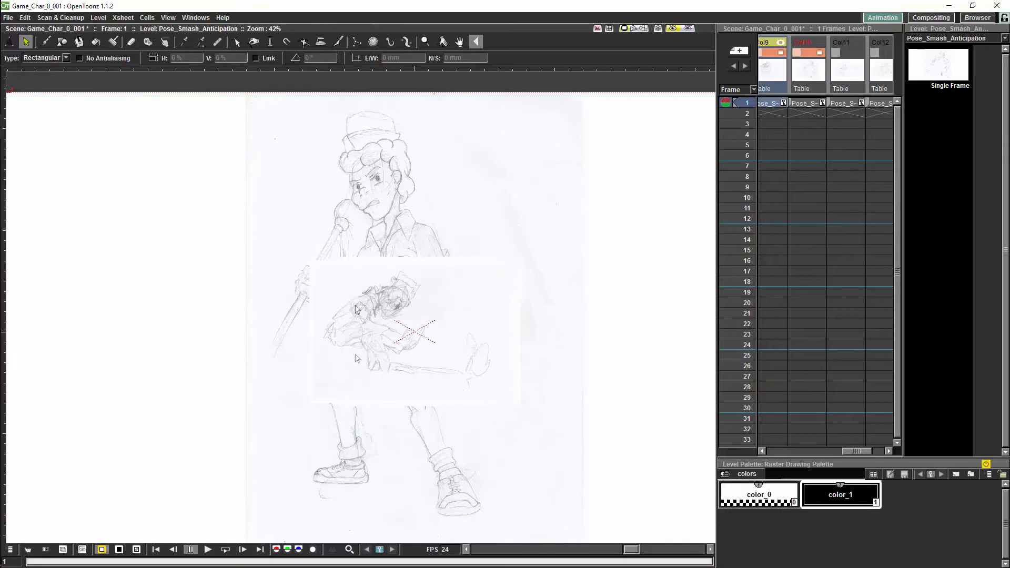
{"action": "left_click", "coordinate": [819, 42]}
Make the strike and strike anticipation poses in Col11 and Col12 visible in both the viewer and preview
{"action": "scroll", "coordinate": [841, 44], "scroll_direction": "right", "scroll_amount": 1}
{"action": "left_click", "coordinate": [812, 42]}
{"action": "left_click", "coordinate": [812, 53]}
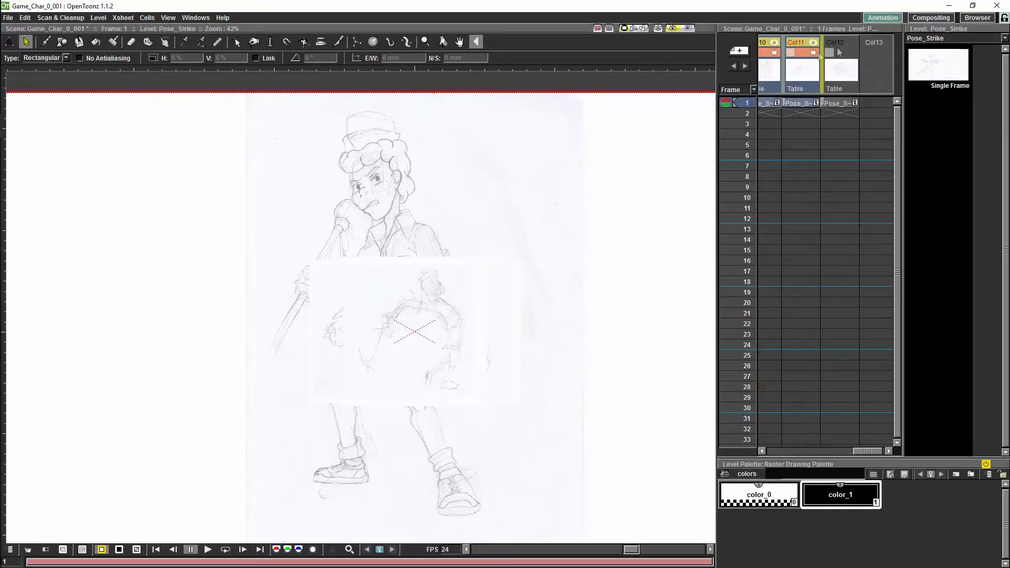
{"action": "left_click", "coordinate": [851, 43]}
{"action": "left_click", "coordinate": [849, 53]}
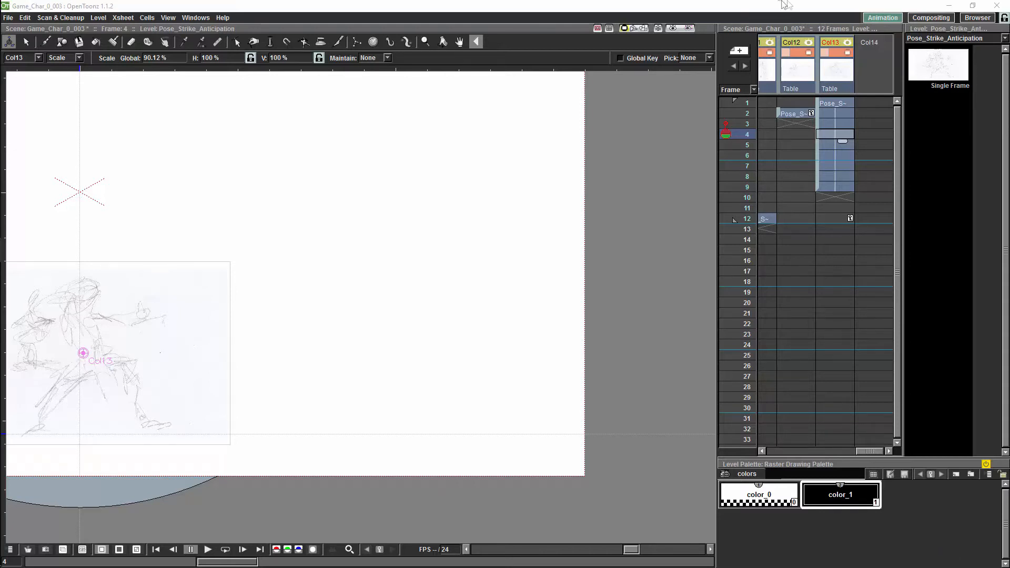
Set Col13's opacity to 50% and its color filter to Red so it serves as a tinted reference
{"action": "left_click", "coordinate": [835, 53]}
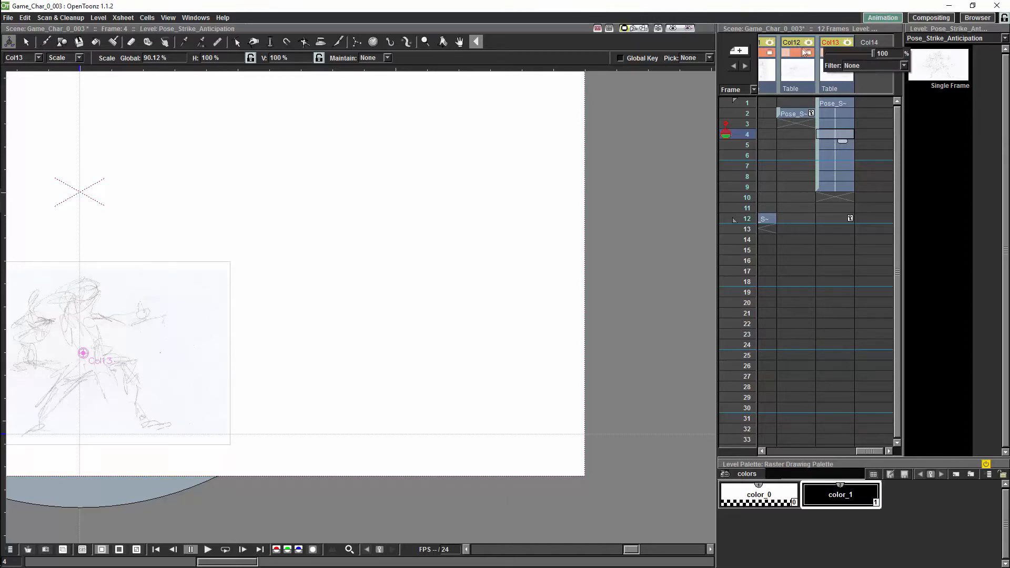
{"action": "left_click_drag", "start_coordinate": [872, 53], "coordinate": [852, 53]}
{"action": "left_click", "coordinate": [901, 65]}
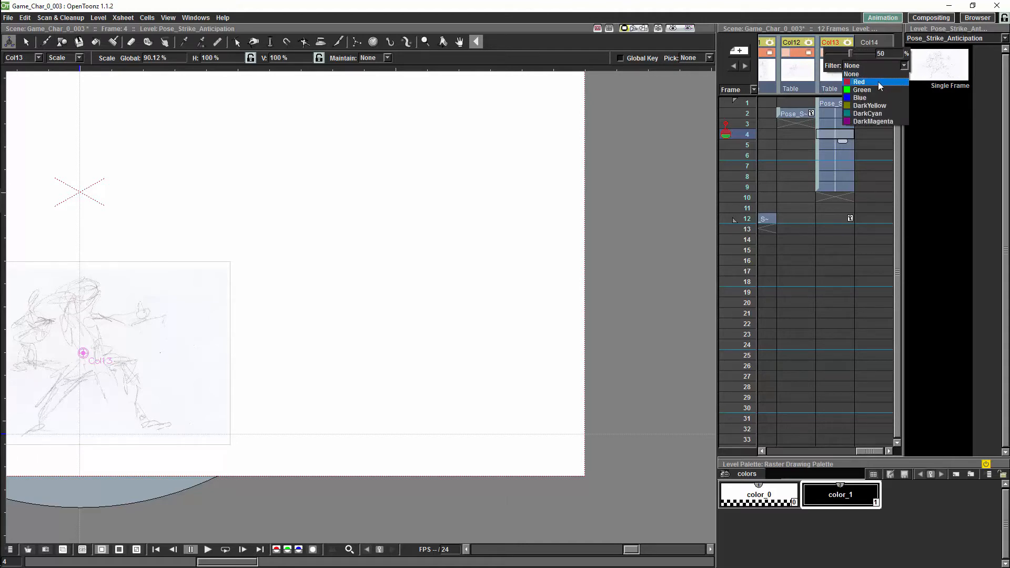
{"action": "left_click", "coordinate": [877, 81]}
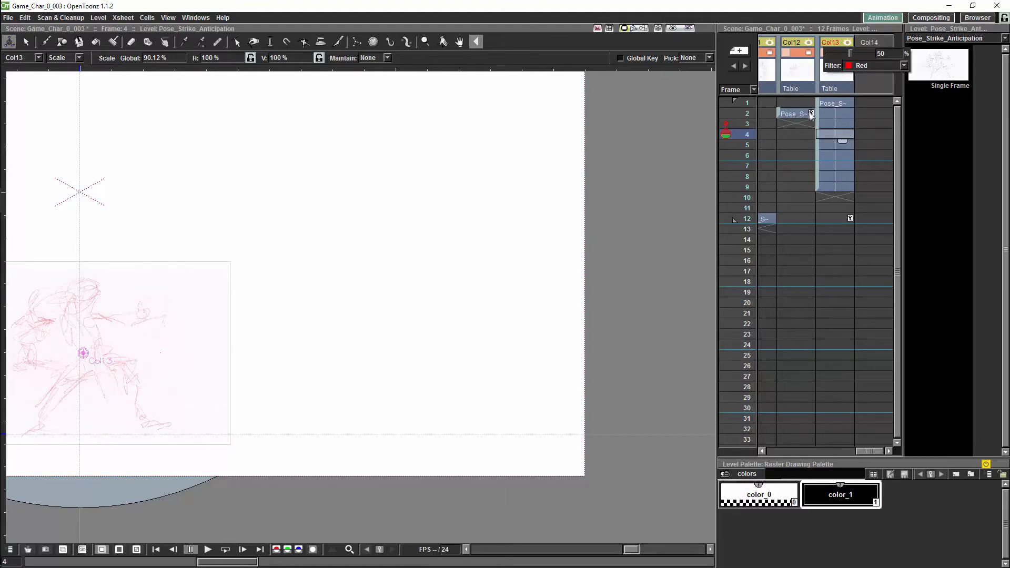
Scale the Pose_Smash_Anticipation drawing at frame 3 and position it over the red reference pose
{"action": "left_click", "coordinate": [793, 112]}
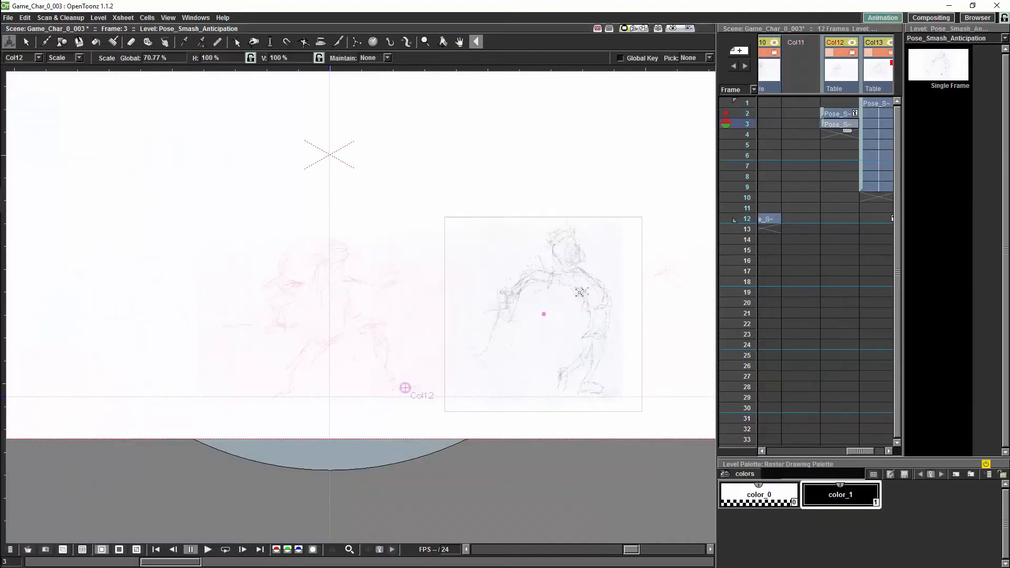
{"action": "left_click", "coordinate": [80, 58]}
{"action": "left_click", "coordinate": [58, 98]}
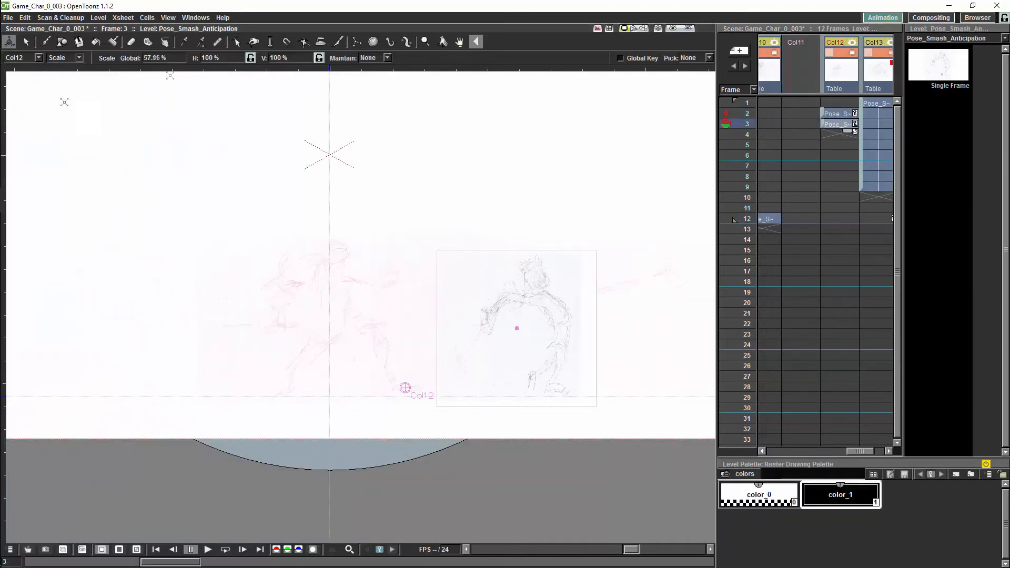
{"action": "left_click", "coordinate": [835, 116]}
{"action": "left_click", "coordinate": [835, 123]}
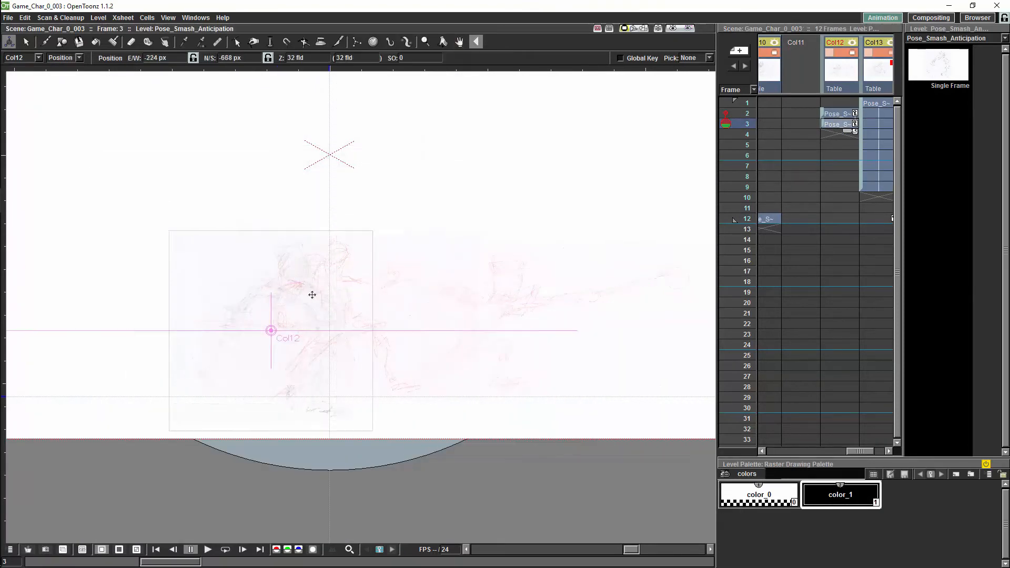
{"action": "mouse_move", "coordinate": [312, 294]}
{"action": "left_mouse_down"}
{"action": "mouse_move", "coordinate": [361, 237]}
{"action": "mouse_move", "coordinate": [340, 278]}
{"action": "left_mouse_up"}
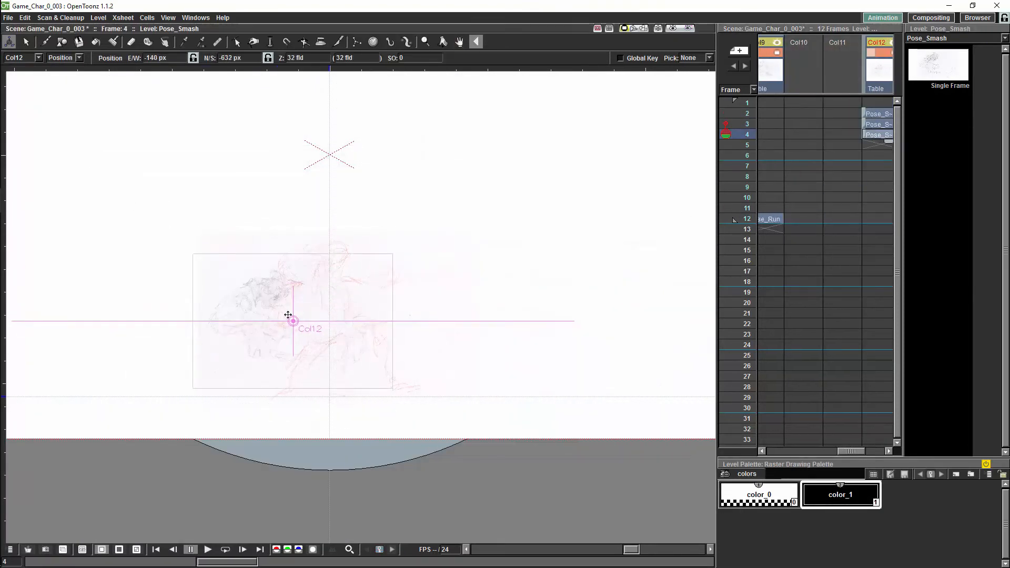
Align the Pose_Smash drawing at frame 4 and the Pose_Low_Kick drawing at frame 6 with the red reference pose
{"action": "mouse_move", "coordinate": [287, 314]}
{"action": "left_mouse_down"}
{"action": "mouse_move", "coordinate": [392, 316]}
{"action": "mouse_move", "coordinate": [332, 286]}
{"action": "left_mouse_up"}
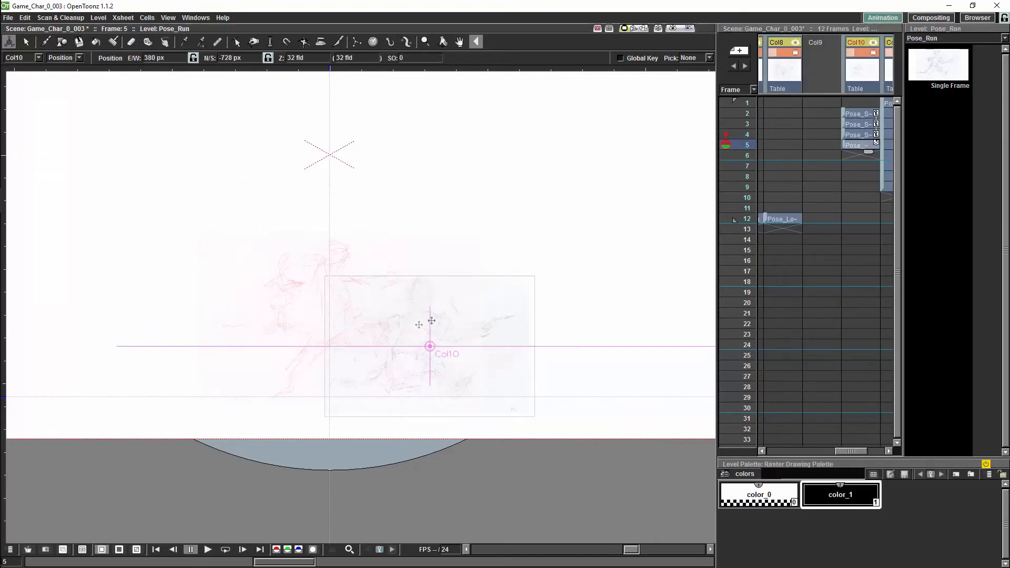
{"action": "left_click", "coordinate": [854, 156]}
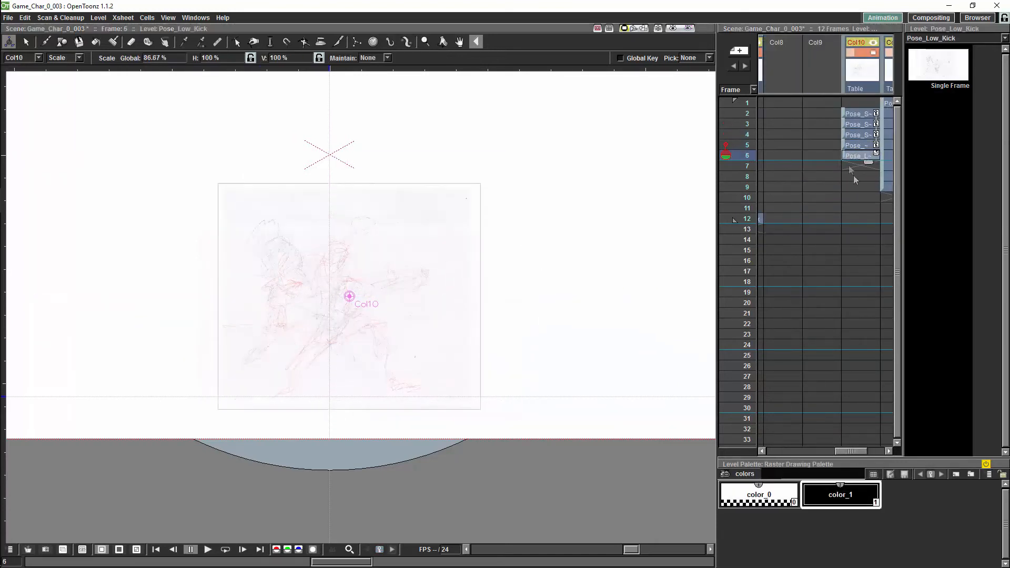
{"action": "left_click_drag", "start_coordinate": [348, 318], "coordinate": [337, 343]}
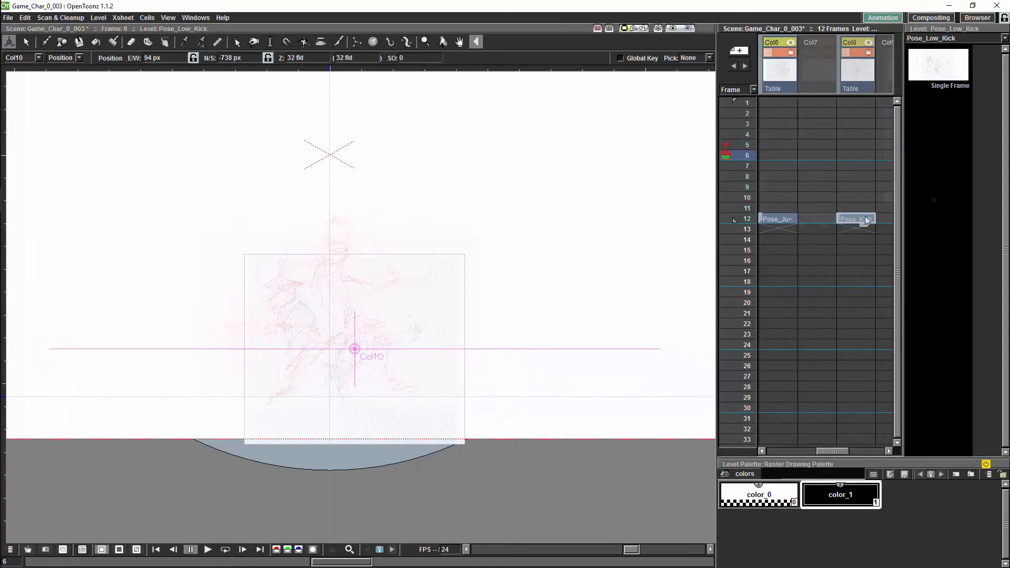
Move the kick pose cell from frame 12 of Col8 to frame 7 of the pose column and position its drawing
{"action": "key", "text": "ctrl+x"}
{"action": "left_click_drag", "start_coordinate": [833, 451], "coordinate": [850, 452]}
{"action": "left_click", "coordinate": [776, 166]}
{"action": "key", "text": "ctrl+v"}
{"action": "left_click", "coordinate": [746, 166]}
{"action": "left_click_drag", "start_coordinate": [365, 326], "coordinate": [377, 302]}
Position and scale the pose drawing at frame 8 to match the red reference pose
{"action": "left_click_drag", "start_coordinate": [844, 450], "coordinate": [826, 451]}
{"action": "left_click", "coordinate": [747, 177]}
{"action": "left_click_drag", "start_coordinate": [387, 325], "coordinate": [373, 266]}
{"action": "left_click", "coordinate": [79, 58]}
{"action": "left_click", "coordinate": [61, 83]}
{"action": "left_click_drag", "start_coordinate": [447, 160], "coordinate": [428, 179]}
Move the next pose cell to frame 9 of the pose column and fit its drawing to the reference pose
{"action": "mouse_move", "coordinate": [774, 210]}
{"action": "left_mouse_down"}
{"action": "mouse_move", "coordinate": [968, 210]}
{"action": "mouse_move", "coordinate": [853, 188]}
{"action": "left_mouse_up"}
{"action": "left_click", "coordinate": [853, 188]}
{"action": "left_click_drag", "start_coordinate": [347, 293], "coordinate": [348, 294]}
{"action": "left_click", "coordinate": [79, 58]}
{"action": "left_click", "coordinate": [60, 66]}
{"action": "left_click_drag", "start_coordinate": [340, 259], "coordinate": [318, 316]}
Rearrange the Xsheet cells and columns so the concept and doodle drawings fill Col1 and the poses fill Col2
{"action": "left_click", "coordinate": [885, 188]}
{"action": "mouse_move", "coordinate": [879, 194]}
{"action": "left_mouse_down"}
{"action": "mouse_move", "coordinate": [879, 108]}
{"action": "mouse_move", "coordinate": [817, 103]}
{"action": "left_mouse_up"}
{"action": "mouse_move", "coordinate": [816, 187]}
{"action": "left_mouse_down"}
{"action": "mouse_move", "coordinate": [762, 187]}
{"action": "mouse_move", "coordinate": [761, 124]}
{"action": "mouse_move", "coordinate": [838, 198]}
{"action": "left_mouse_up"}
{"action": "left_click", "coordinate": [779, 124]}
{"action": "left_click", "coordinate": [851, 198]}
{"action": "left_click_drag", "start_coordinate": [838, 74], "coordinate": [799, 74]}
{"action": "left_click", "coordinate": [815, 103]}
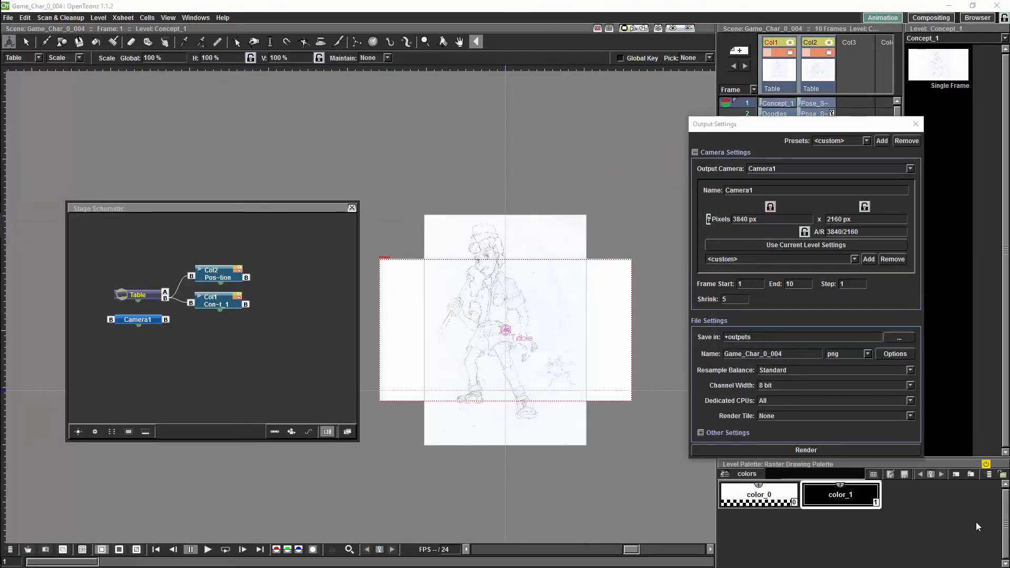
Add three new cameras, Camera2, Camera3 and Camera4, to the stage schematic
{"action": "left_click", "coordinate": [291, 432]}
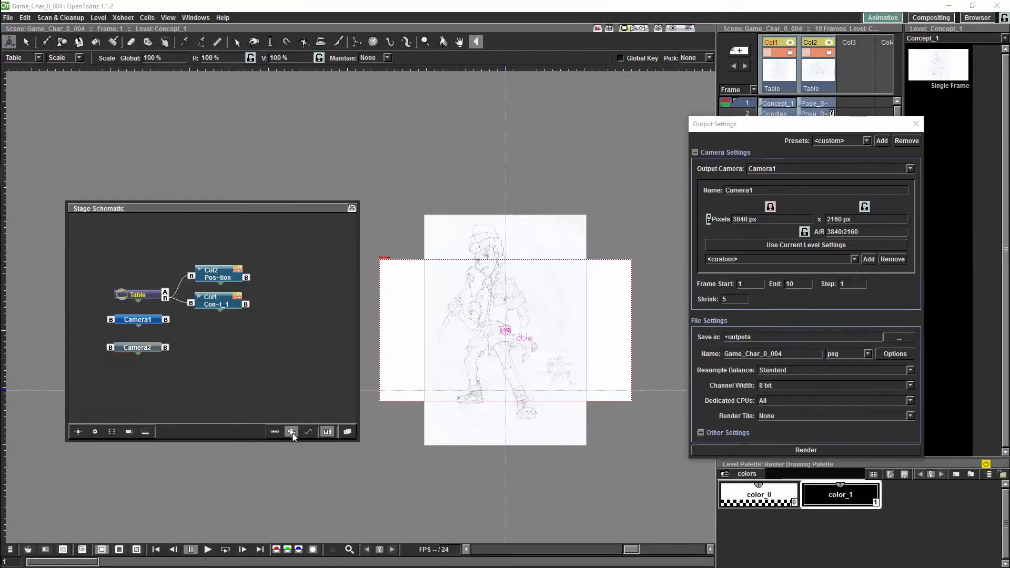
{"action": "left_click", "coordinate": [292, 432]}
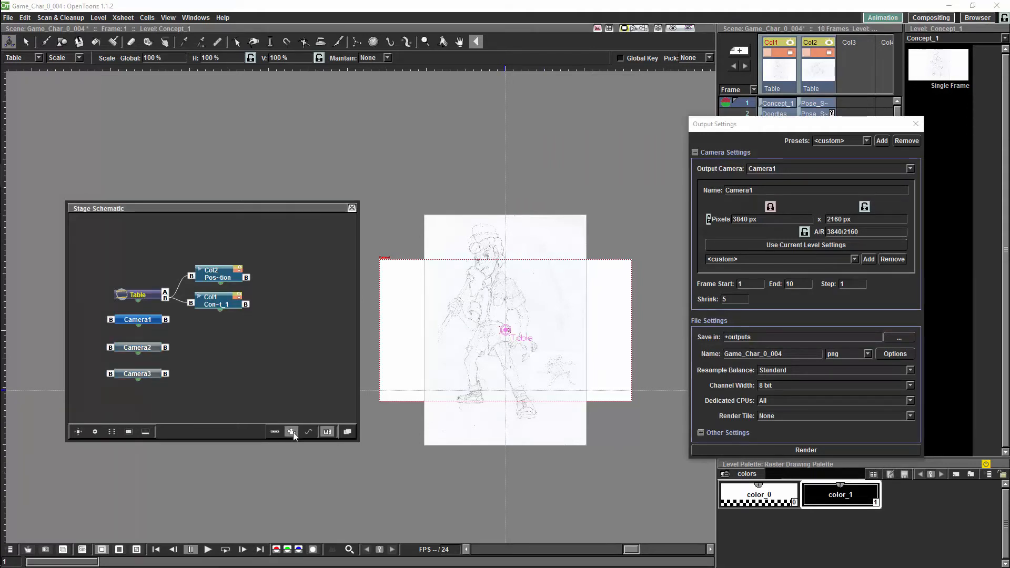
{"action": "left_click", "coordinate": [293, 432]}
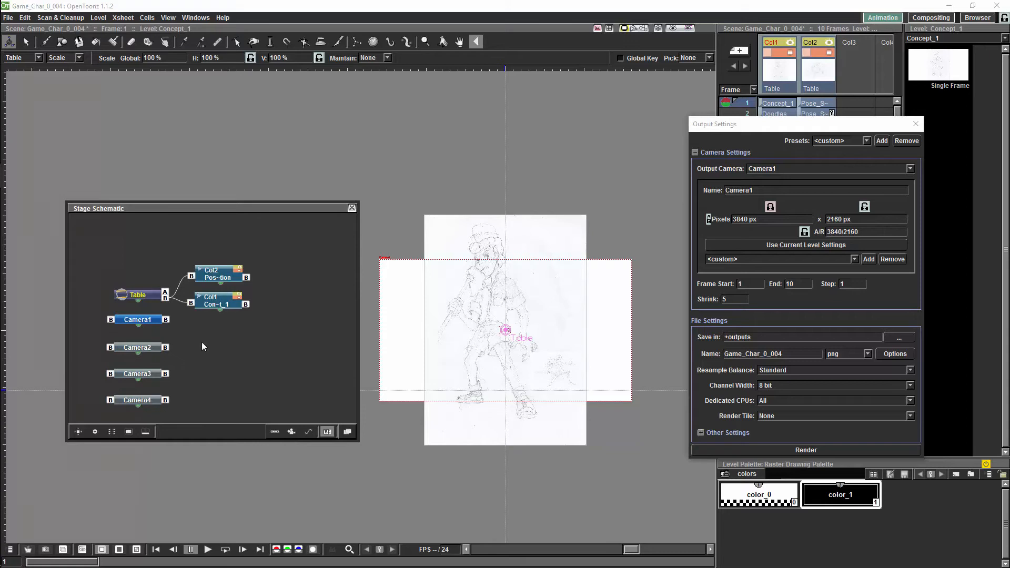
Add a peg to the stage schematic and link Camera2, Camera3 and Camera4 to it, arranging the nodes beside it
{"action": "left_click_drag", "start_coordinate": [205, 338], "coordinate": [154, 413]}
{"action": "left_click_drag", "start_coordinate": [149, 355], "coordinate": [277, 347]}
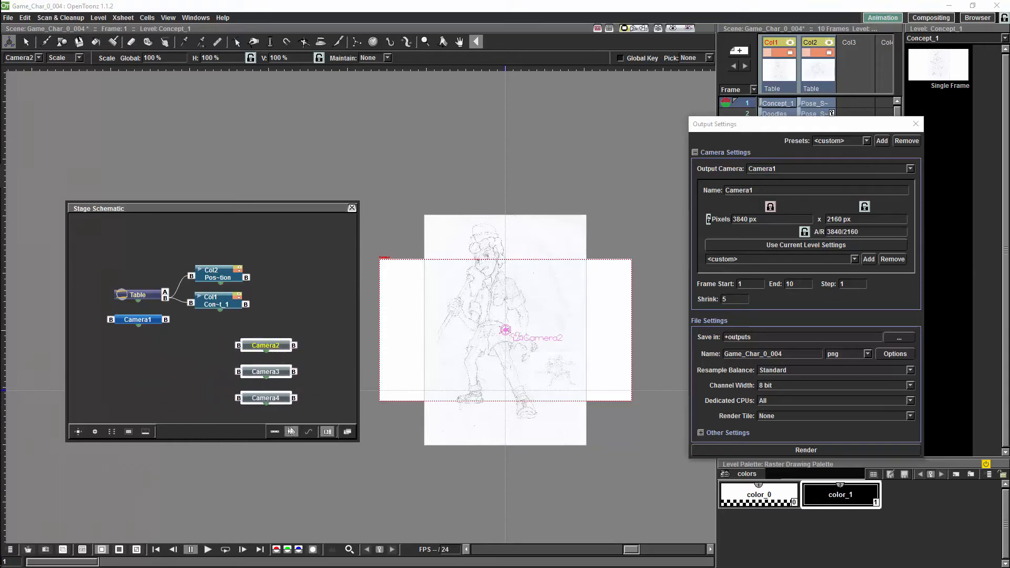
{"action": "left_click", "coordinate": [275, 431]}
{"action": "left_click", "coordinate": [217, 242]}
{"action": "left_click_drag", "start_coordinate": [218, 241], "coordinate": [287, 343]}
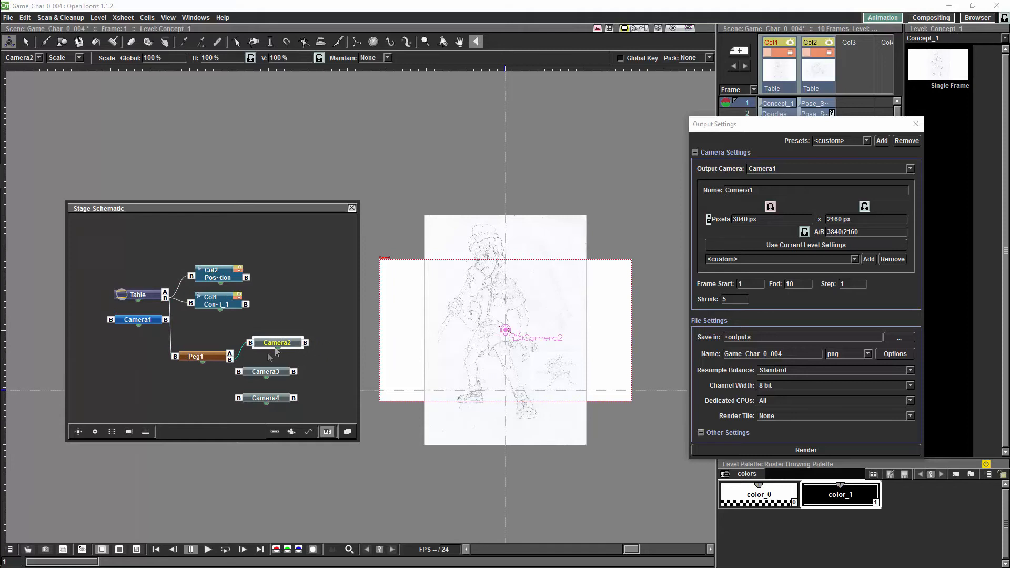
{"action": "left_click_drag", "start_coordinate": [229, 360], "coordinate": [240, 400]}
{"action": "left_click_drag", "start_coordinate": [278, 373], "coordinate": [291, 398]}
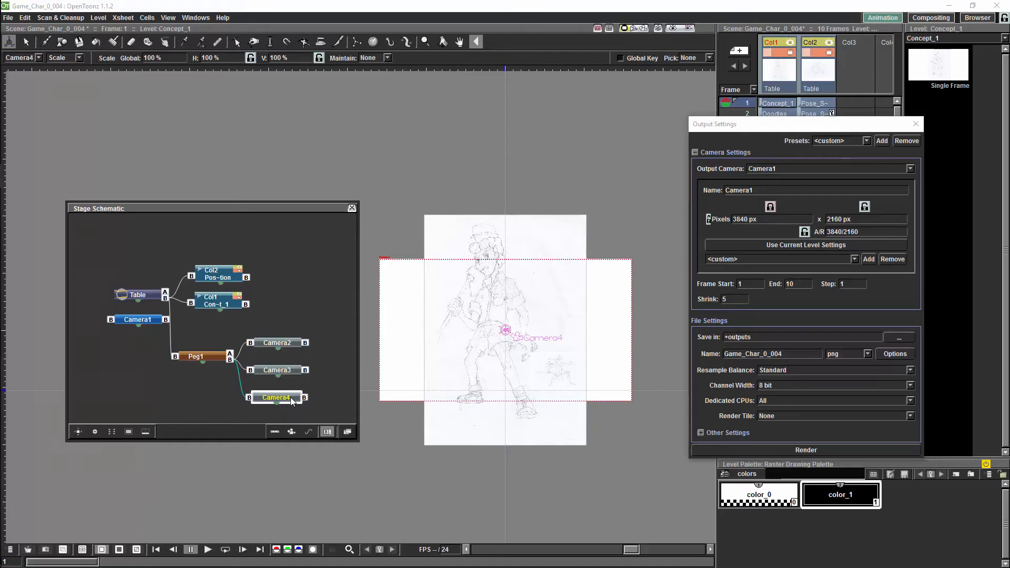
{"action": "left_click_drag", "start_coordinate": [286, 342], "coordinate": [289, 343]}
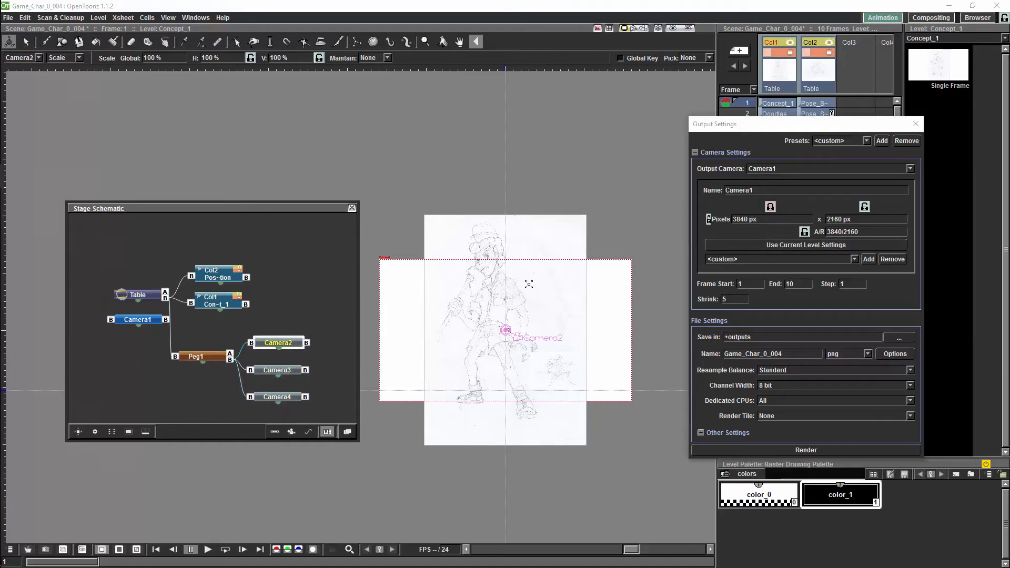
Make Camera2 the output camera, rename it 4096 and set its resolution to 4096 x 4069 px
{"action": "left_click", "coordinate": [910, 168]}
{"action": "left_click", "coordinate": [821, 185]}
{"action": "double_click", "coordinate": [739, 190]}
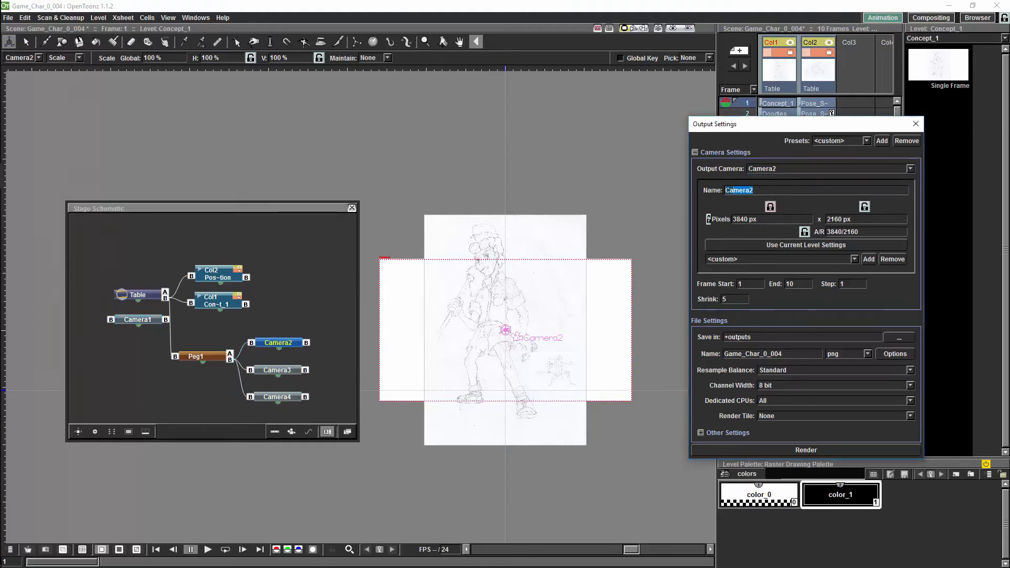
{"action": "type", "text": "4096"}
{"action": "key", "text": "Tab"}
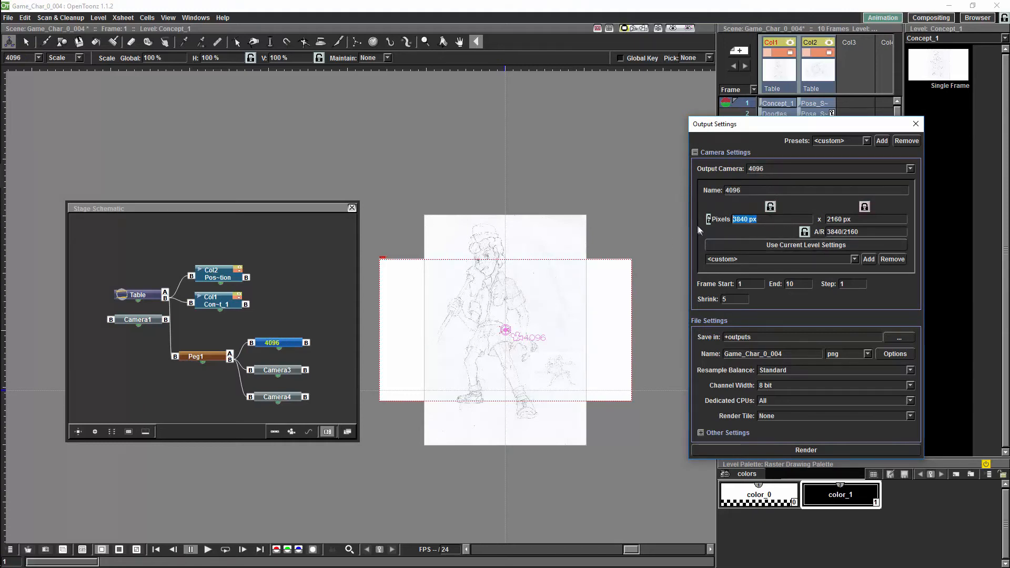
{"action": "type", "text": "4096"}
{"action": "key", "text": "Tab"}
{"action": "type", "text": "4069"}
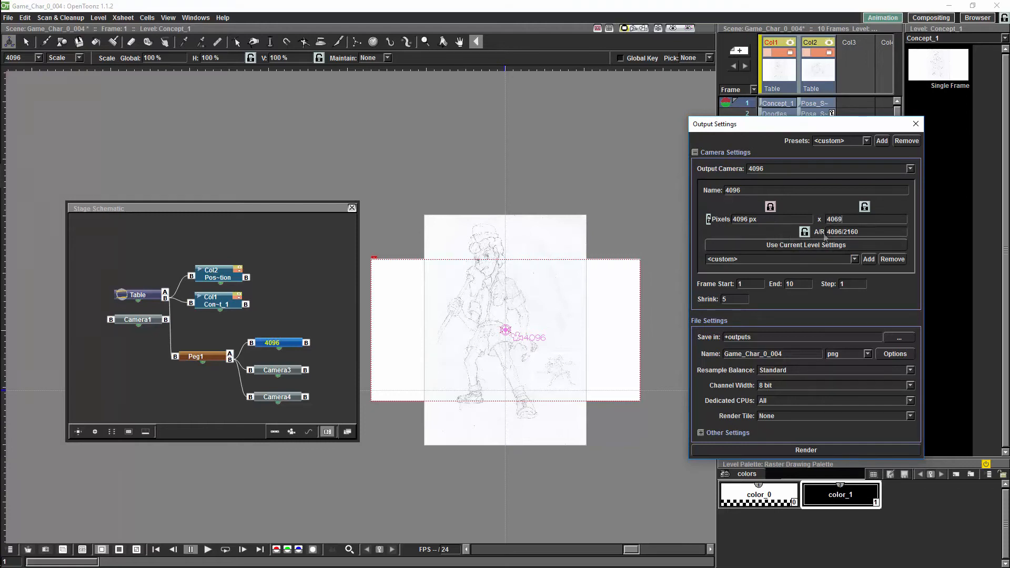
{"action": "left_click", "coordinate": [799, 220]}
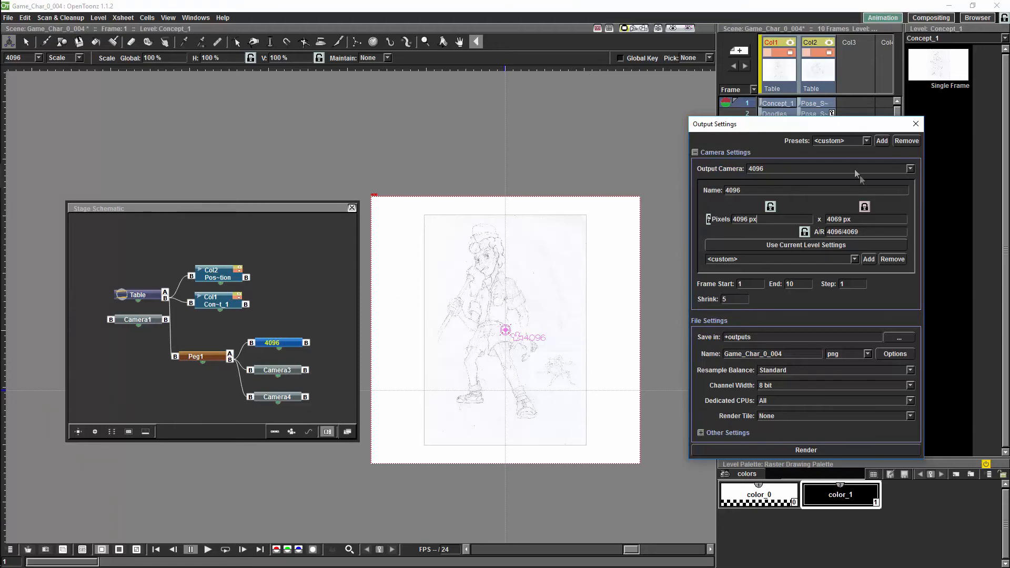
Make Camera3 the output camera, rename it 256 and set its resolution to 256 x 256 px
{"action": "left_click", "coordinate": [909, 169]}
{"action": "left_click", "coordinate": [793, 194]}
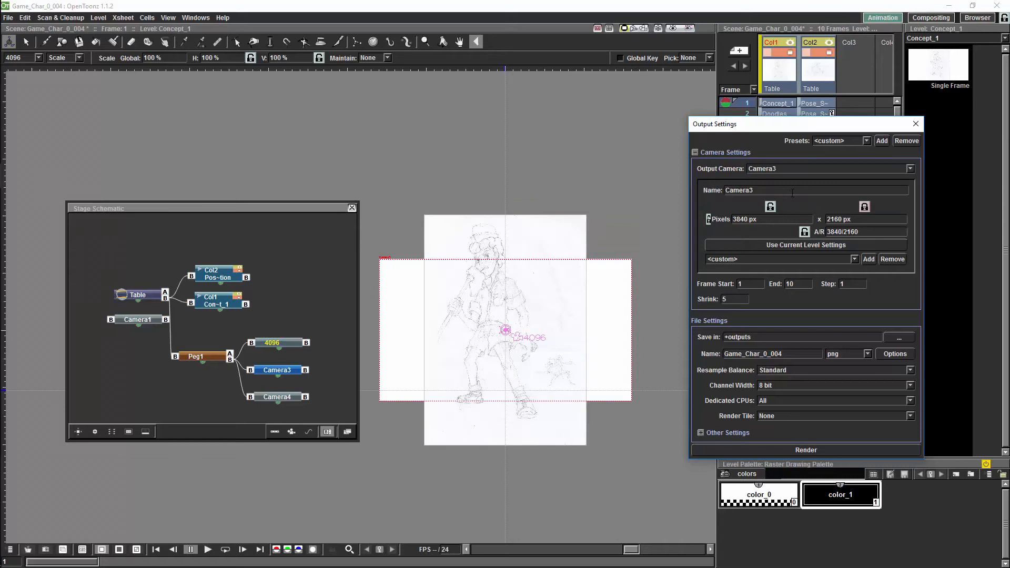
{"action": "left_click", "coordinate": [756, 190]}
{"action": "double_click", "coordinate": [753, 190]}
{"action": "type", "text": "20"}
{"action": "double_click", "coordinate": [761, 220]}
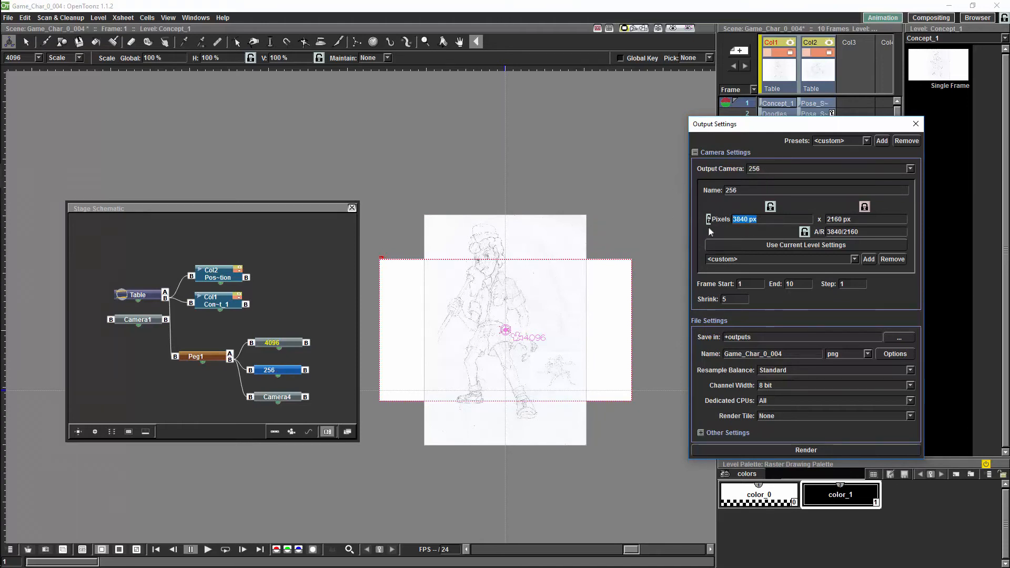
{"action": "type", "text": "256"}
{"action": "key", "text": "Tab"}
{"action": "type", "text": "256"}
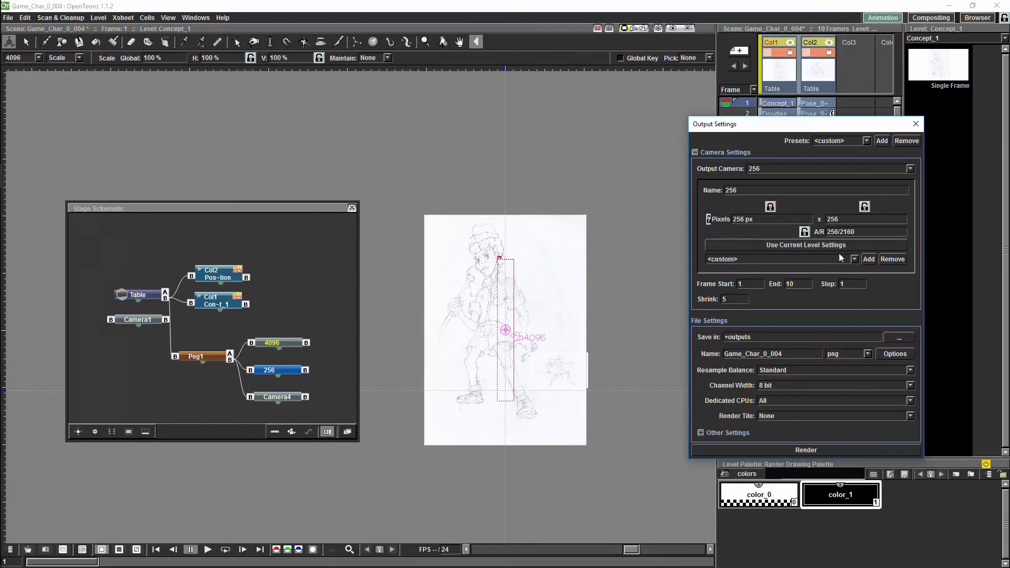
{"action": "key", "text": "Return"}
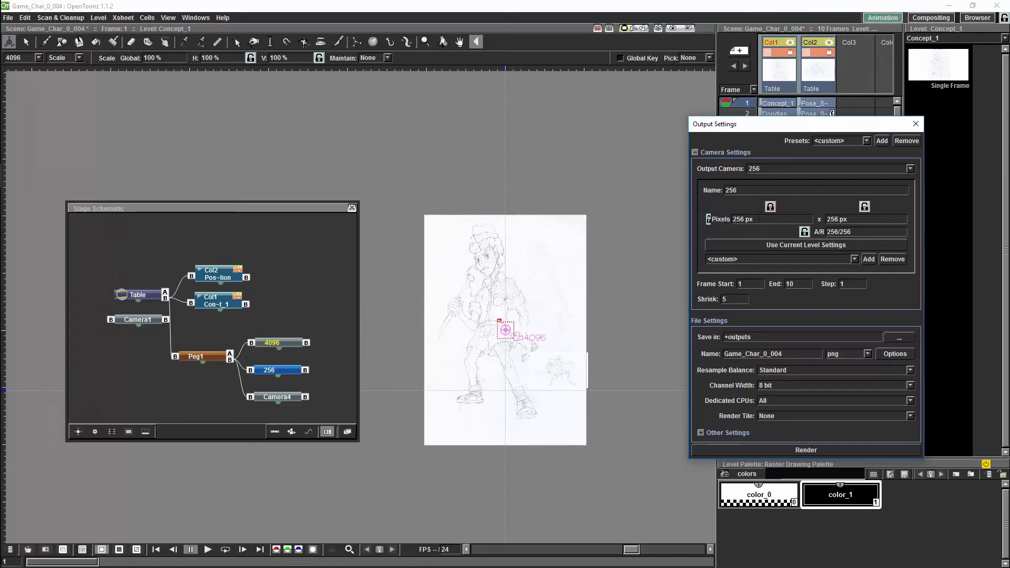
Make Camera4 the output camera, set its resolution to 512 x 512 px and rename it 512
{"action": "left_click", "coordinate": [909, 169]}
{"action": "left_click", "coordinate": [818, 202]}
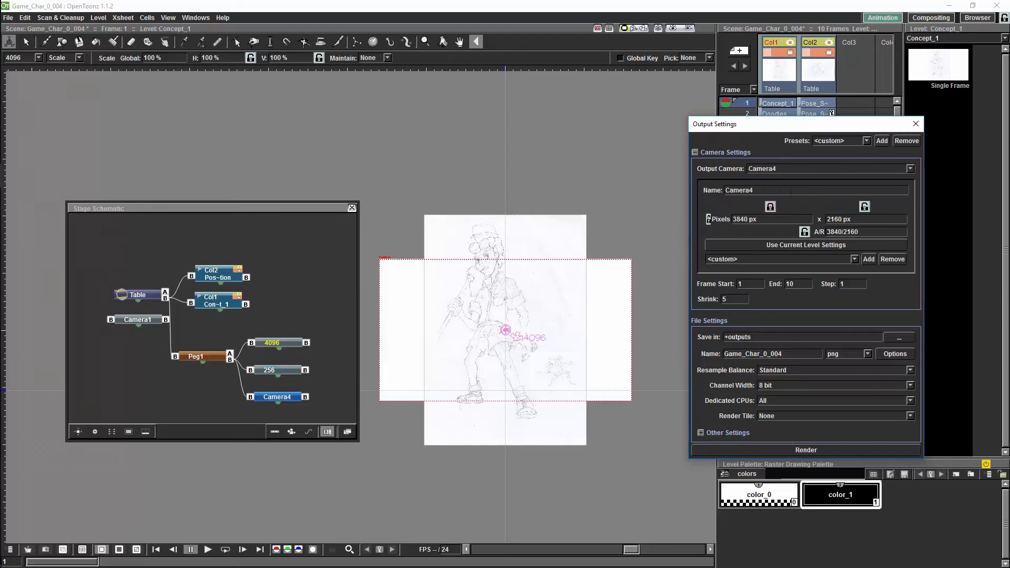
{"action": "left_click", "coordinate": [765, 219]}
{"action": "type", "text": "512"}
{"action": "key", "text": "Tab"}
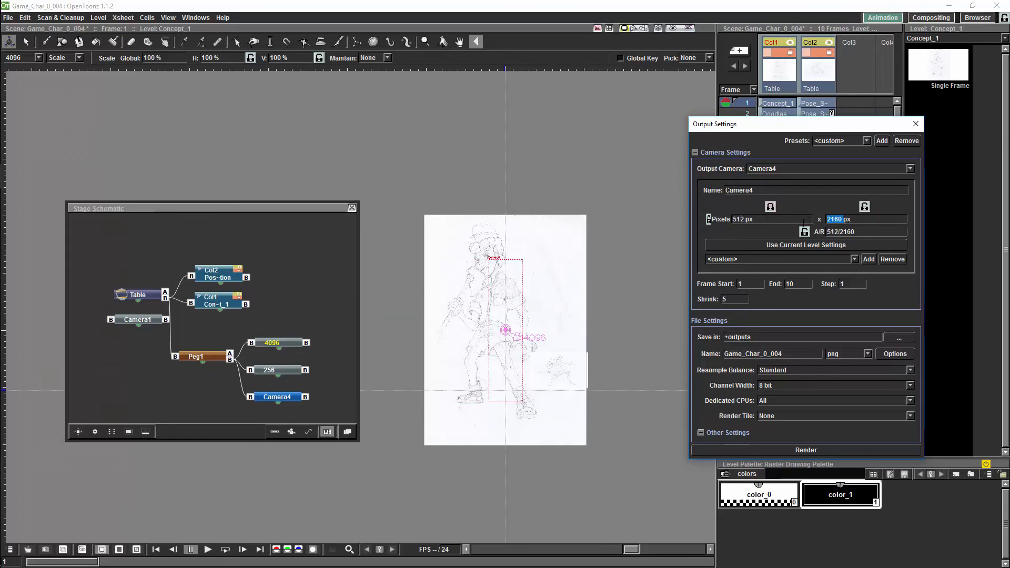
{"action": "key", "text": "BackSpace"}
{"action": "type", "text": "512"}
{"action": "left_click", "coordinate": [760, 190]}
{"action": "left_click_drag", "start_coordinate": [759, 190], "coordinate": [682, 189]}
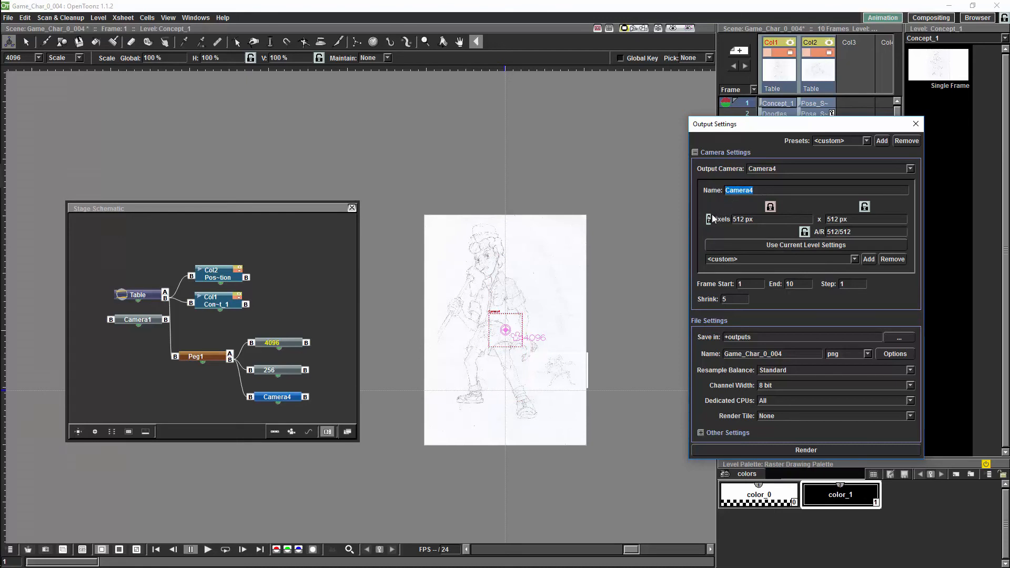
{"action": "type", "text": "2"}
Move the peg node slightly down in the stage schematic and make 4096 the output camera
{"action": "left_click", "coordinate": [211, 357]}
{"action": "left_click_drag", "start_coordinate": [210, 355], "coordinate": [212, 367]}
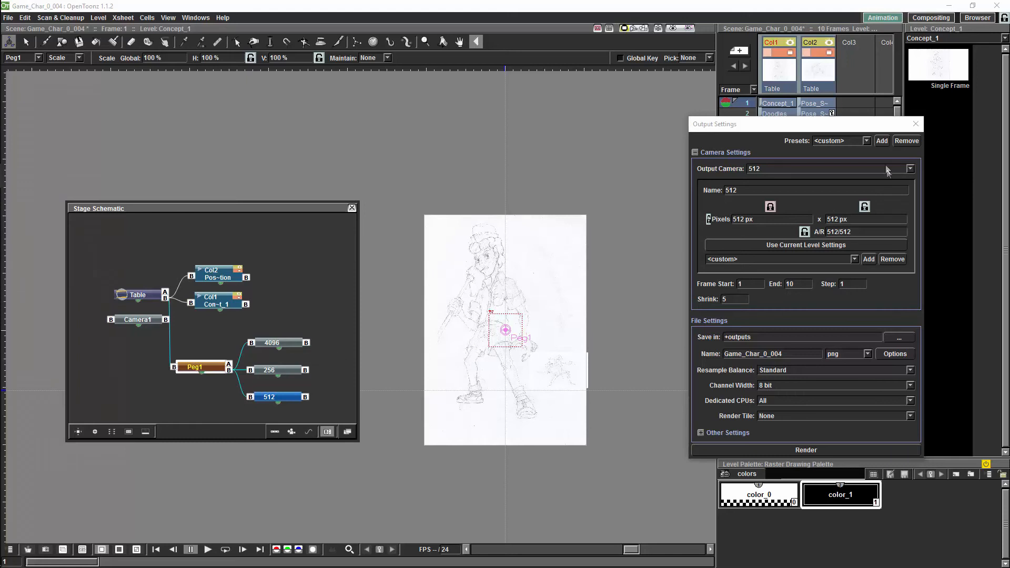
{"action": "left_click", "coordinate": [910, 169]}
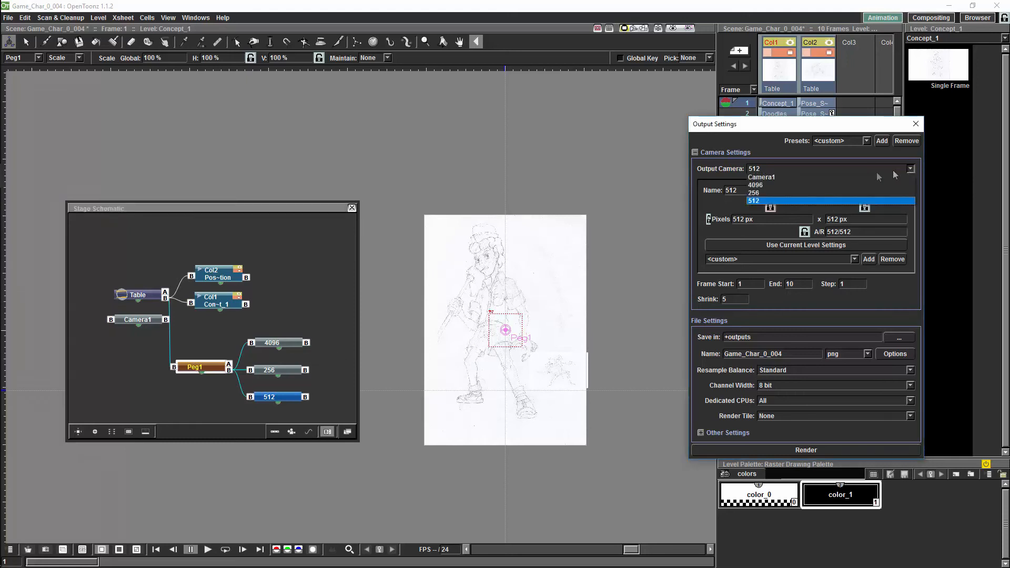
{"action": "left_click", "coordinate": [802, 185]}
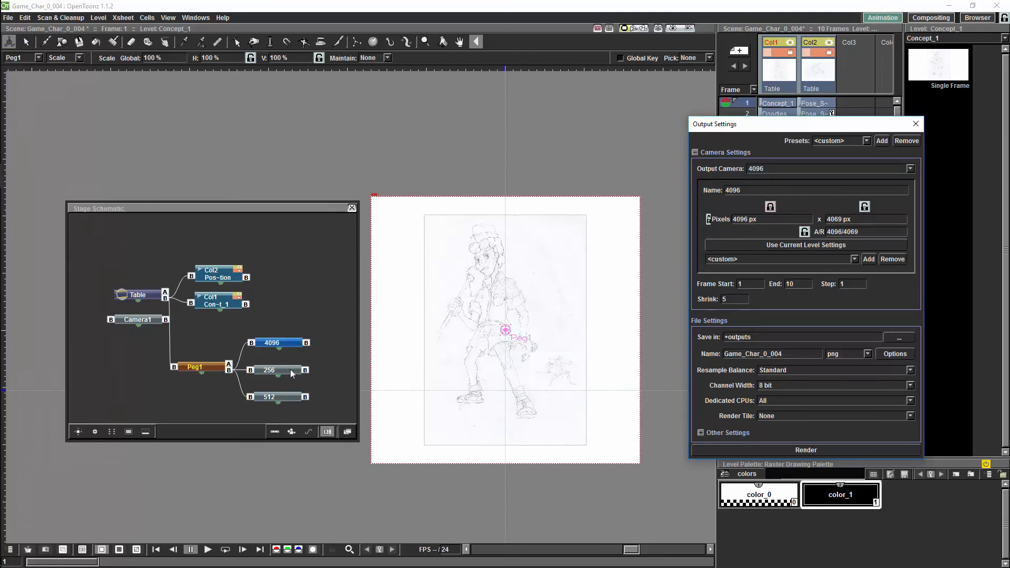
Select the 256 camera node in the stage schematic and set the output shrink to 1
{"action": "left_click", "coordinate": [293, 398]}
{"action": "left_click", "coordinate": [290, 370]}
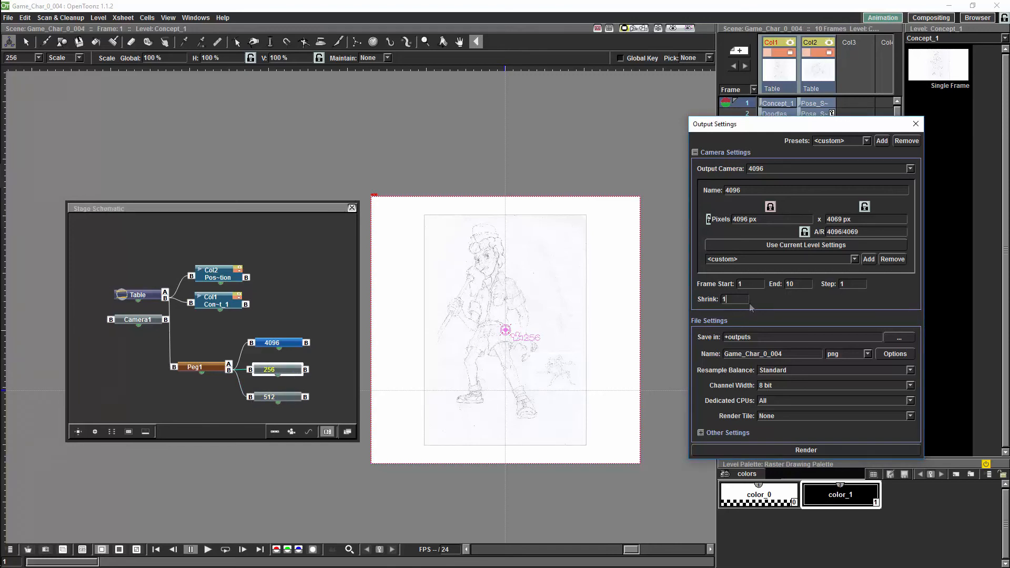
{"action": "left_click_drag", "start_coordinate": [739, 300], "coordinate": [709, 297]}
{"action": "type", "text": "4"}
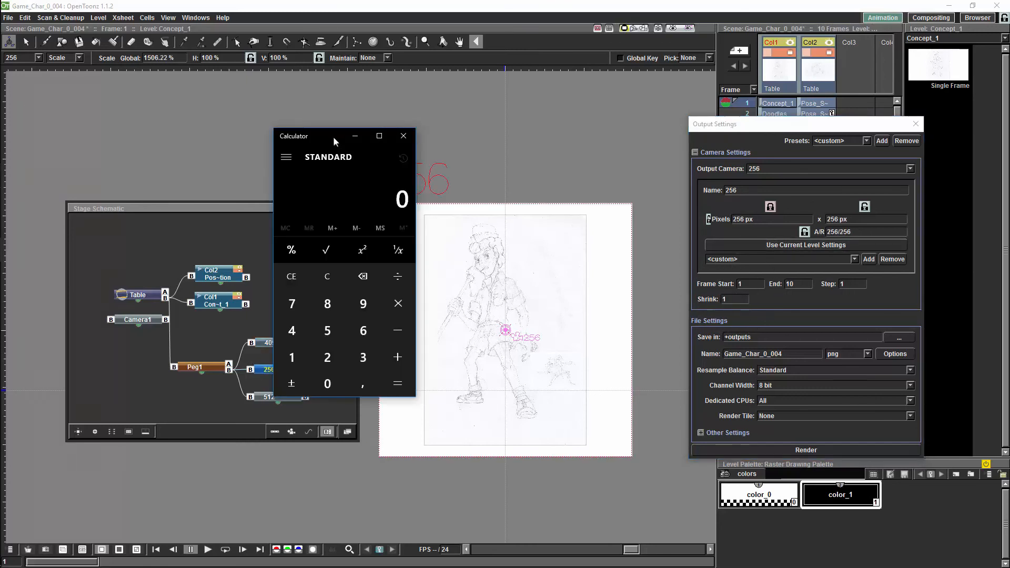
Calculate 4096 divided by 256 in Calculator to find the scale ratio between the cameras, and close it
{"action": "left_click_drag", "start_coordinate": [333, 137], "coordinate": [245, 180]}
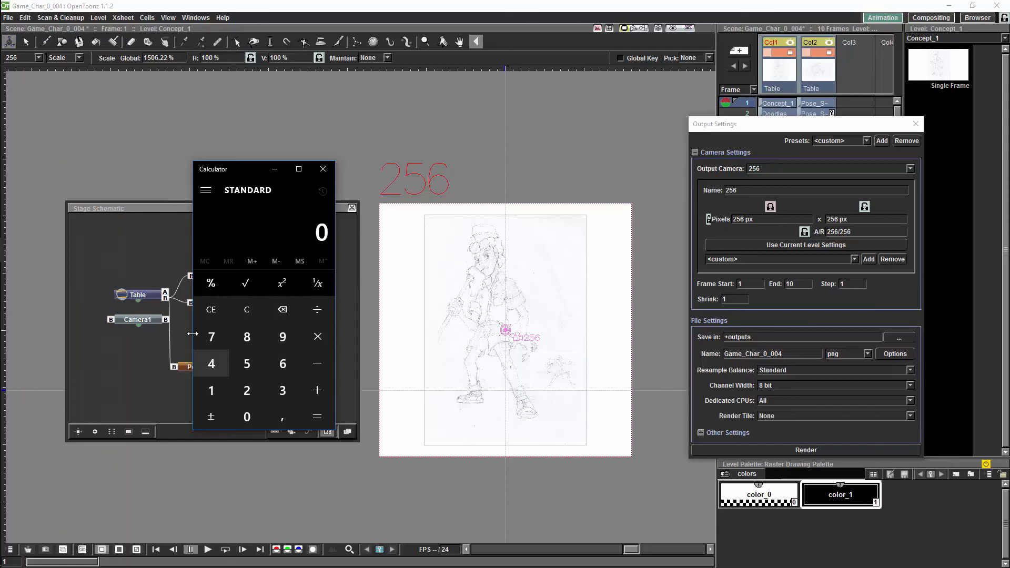
{"action": "type", "text": "4096"}
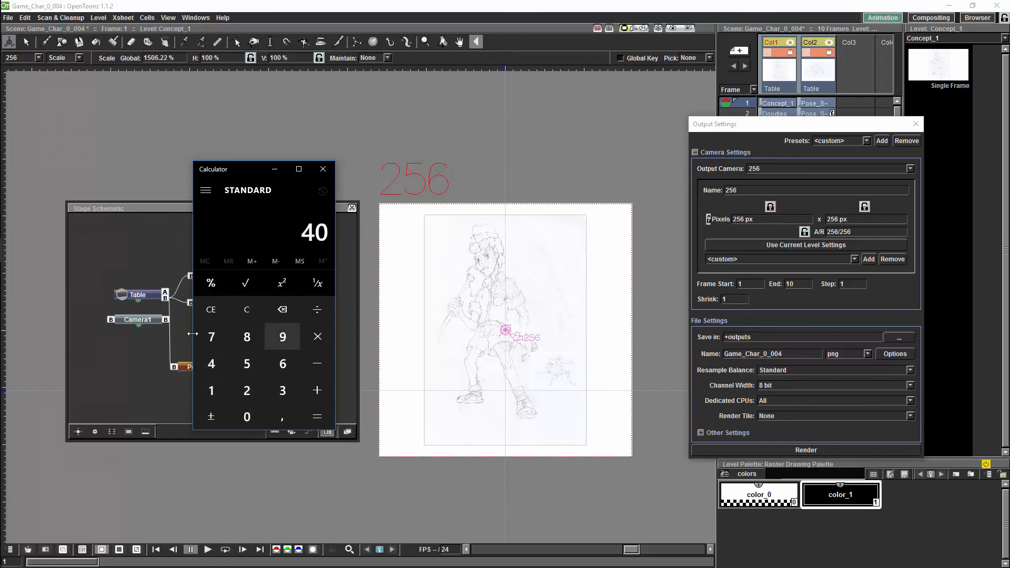
{"action": "key", "text": "slash"}
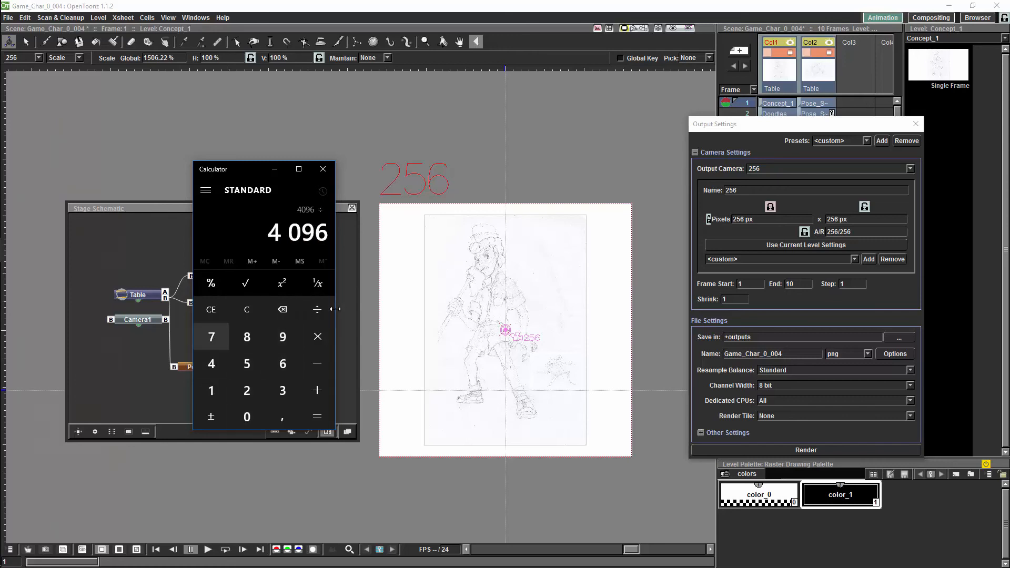
{"action": "type", "text": "256"}
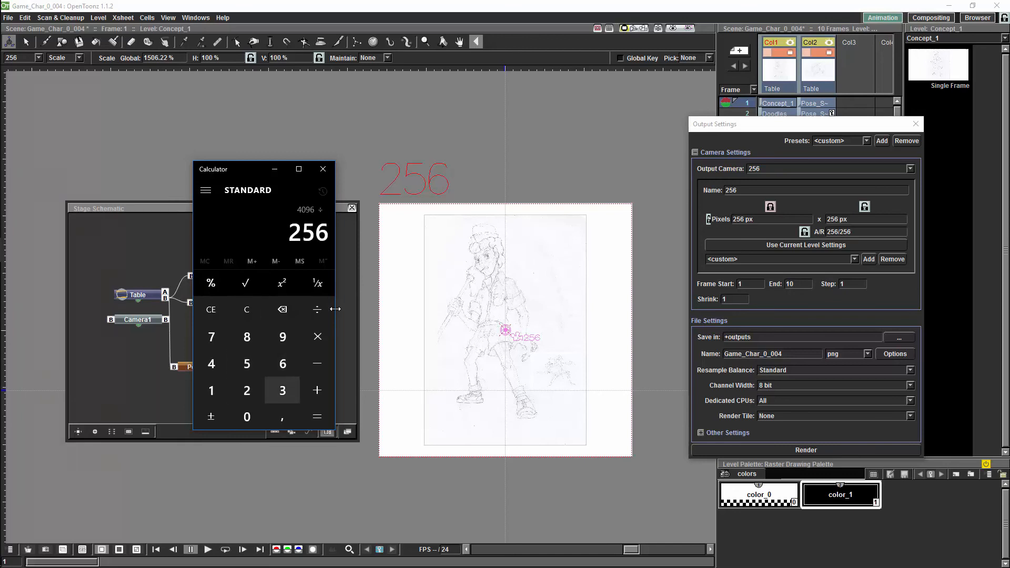
{"action": "key", "text": "Return"}
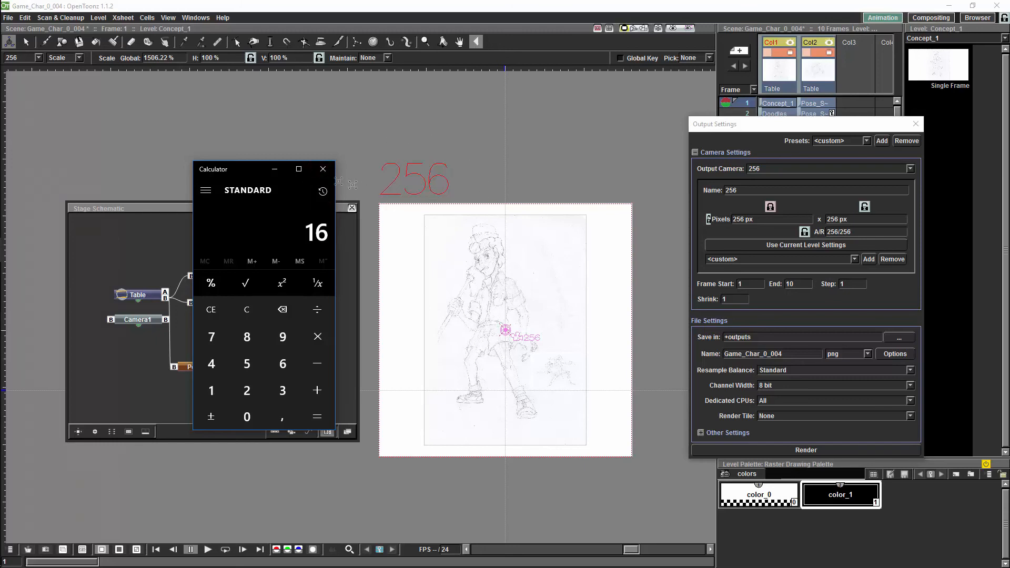
{"action": "left_click", "coordinate": [324, 172]}
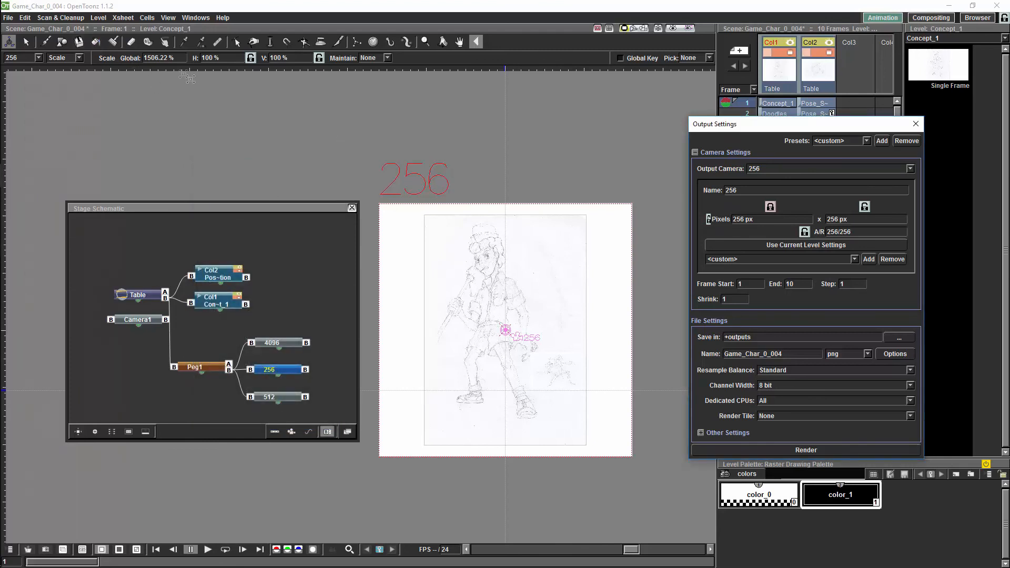
Set the global scale of the 256 camera to 1600%
{"action": "left_click_drag", "start_coordinate": [177, 57], "coordinate": [117, 62]}
{"action": "type", "text": "1600"}
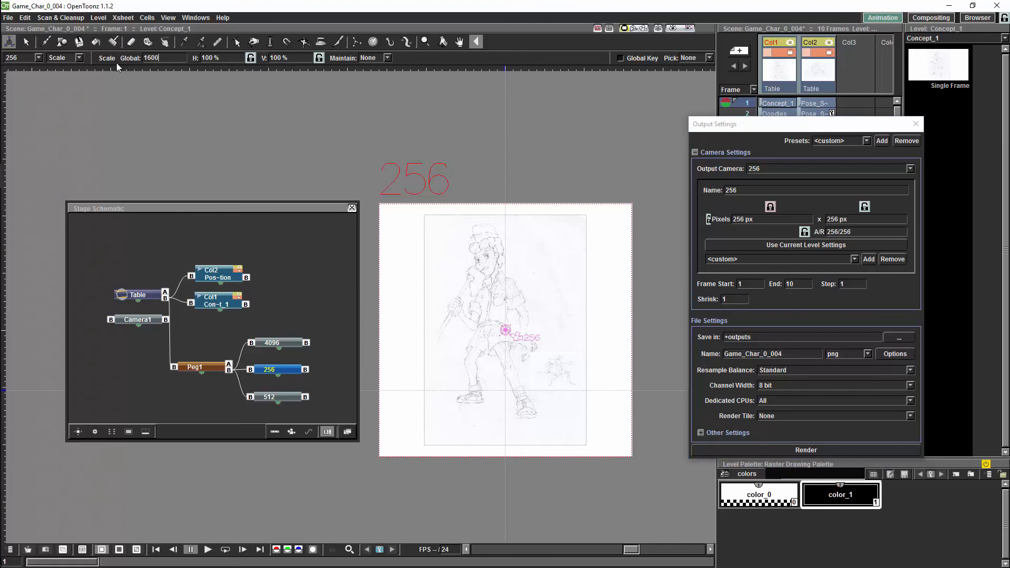
{"action": "key", "text": "Return"}
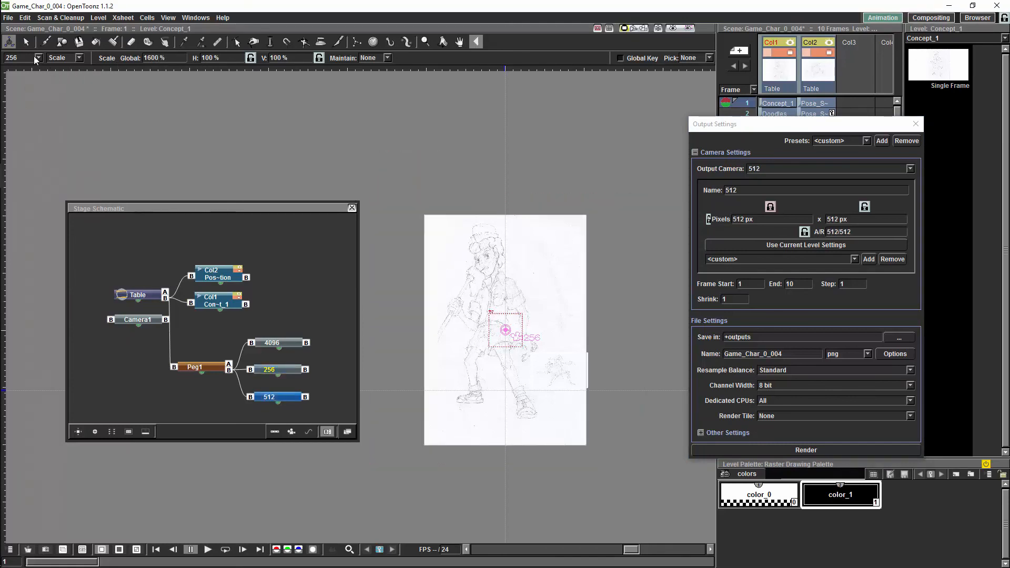
Select the 512 camera for editing and set its global scale to 800%
{"action": "left_click", "coordinate": [36, 58]}
{"action": "left_click", "coordinate": [32, 90]}
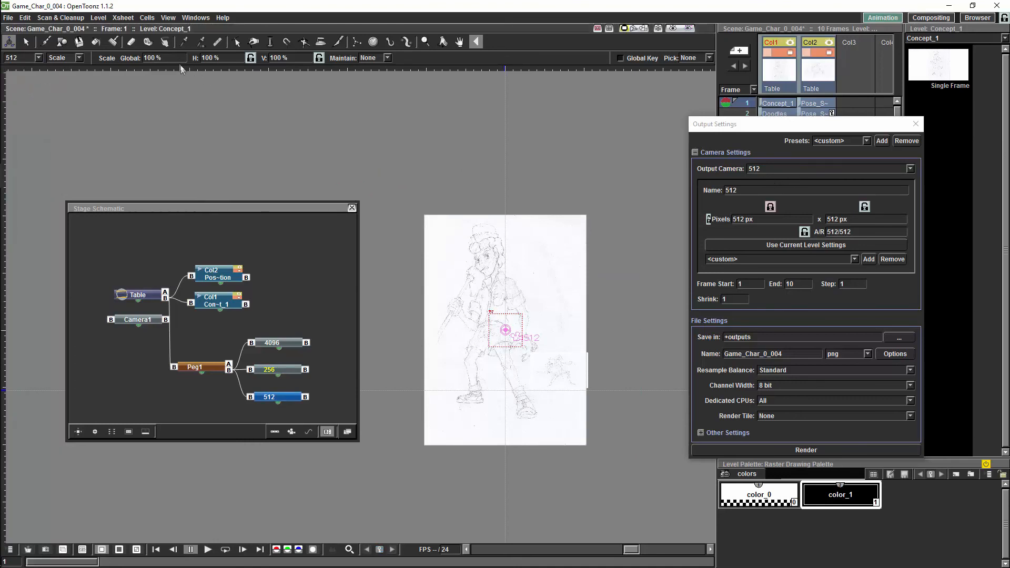
{"action": "left_click_drag", "start_coordinate": [160, 58], "coordinate": [131, 62]}
{"action": "type", "text": "800"}
{"action": "key", "text": "Return"}
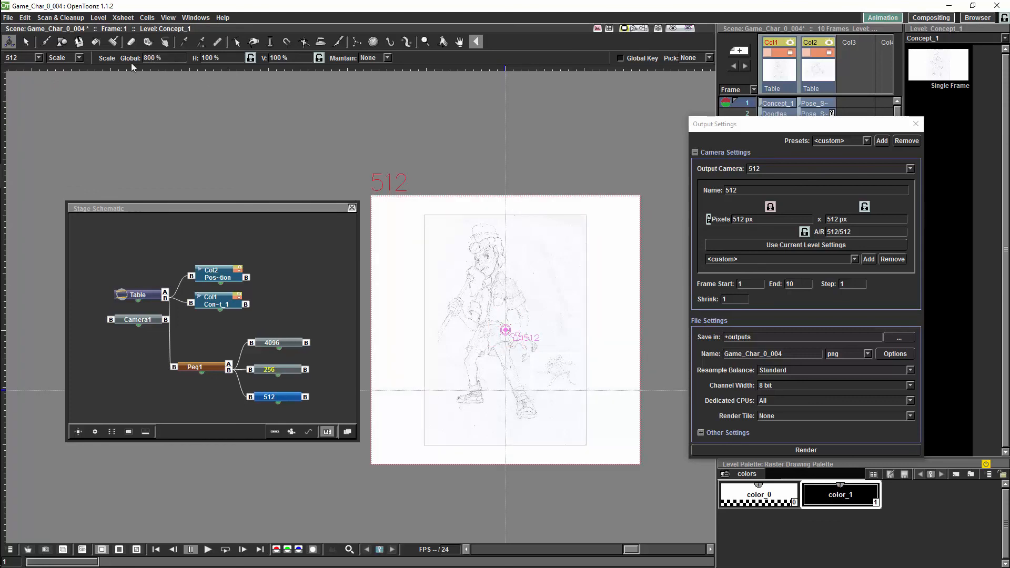
Compare the framing of the 256, 4096 and 512 cameras by making each the output camera in turn
{"action": "left_click", "coordinate": [38, 58]}
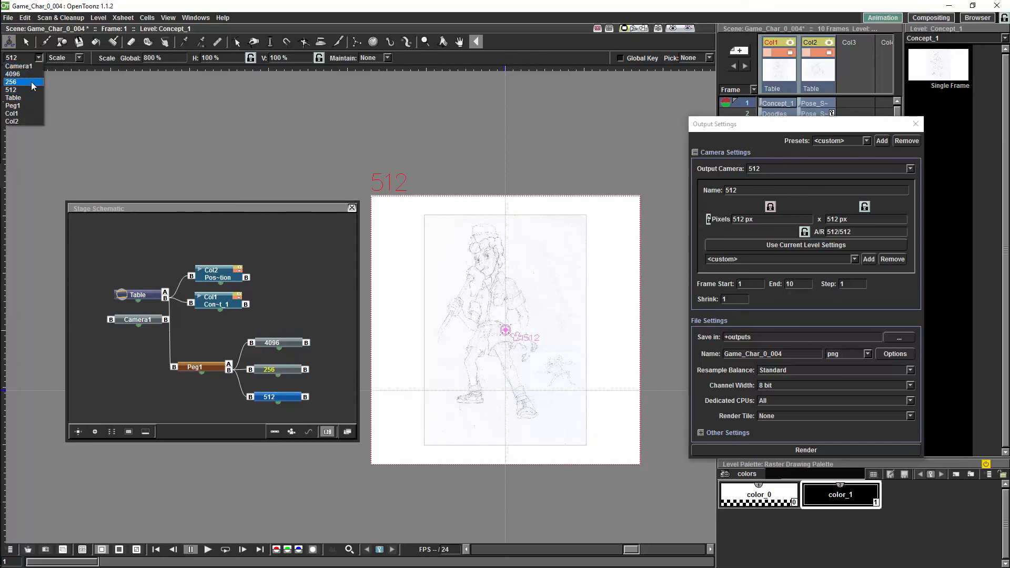
{"action": "left_click", "coordinate": [32, 83]}
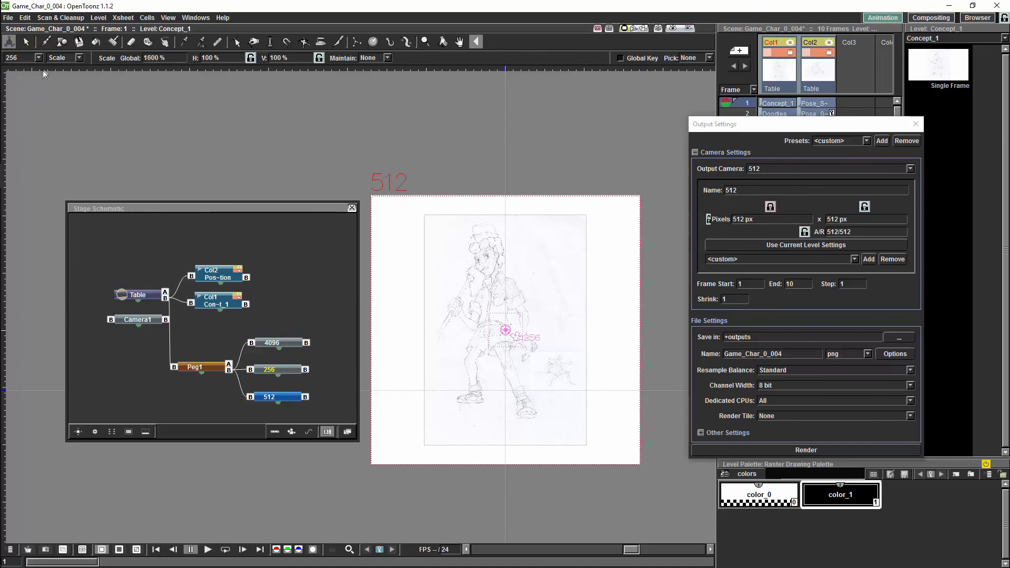
{"action": "left_click", "coordinate": [847, 169]}
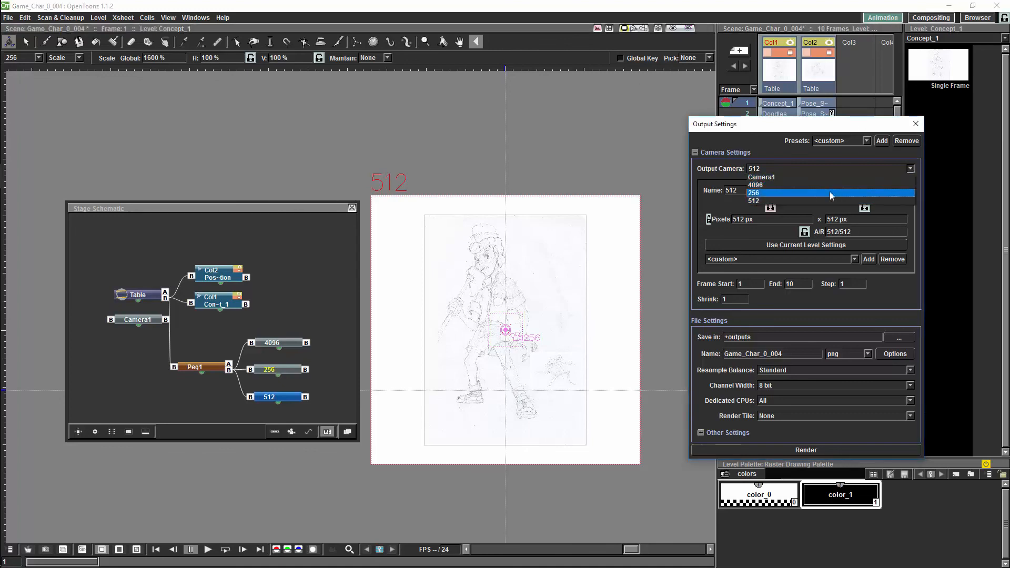
{"action": "left_click", "coordinate": [831, 193]}
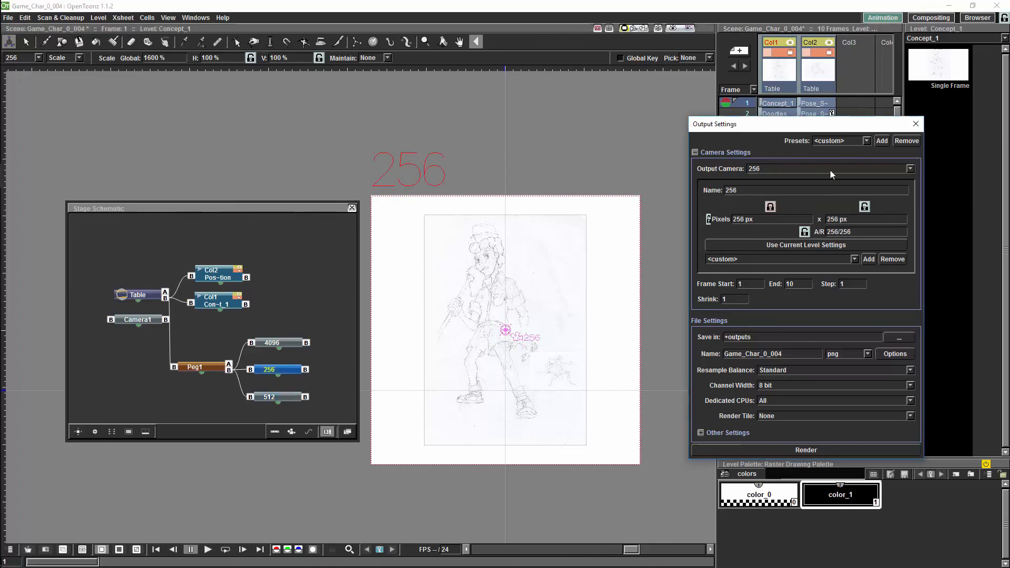
{"action": "left_click", "coordinate": [829, 170]}
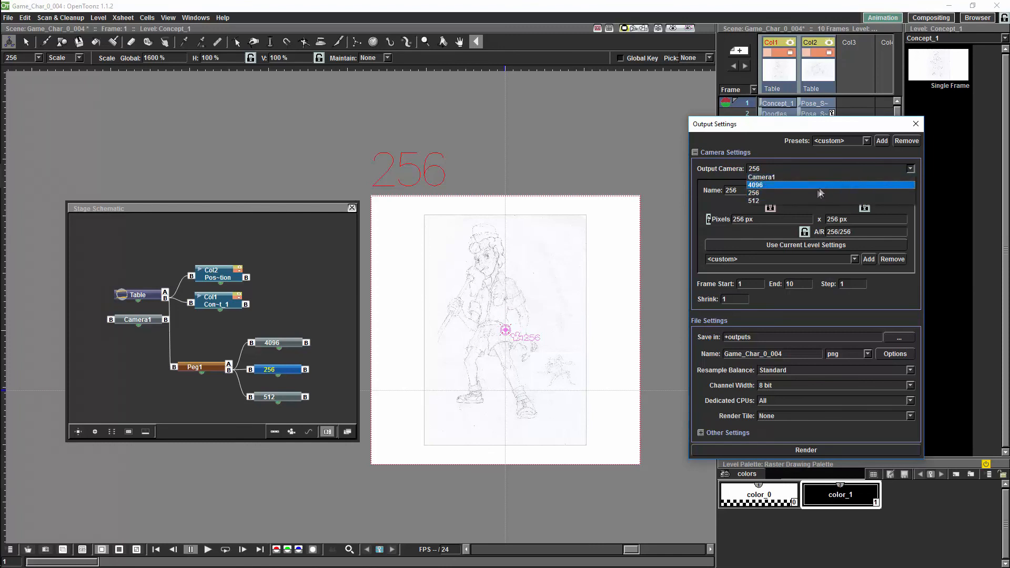
{"action": "left_click", "coordinate": [818, 185]}
{"action": "left_click", "coordinate": [822, 169]}
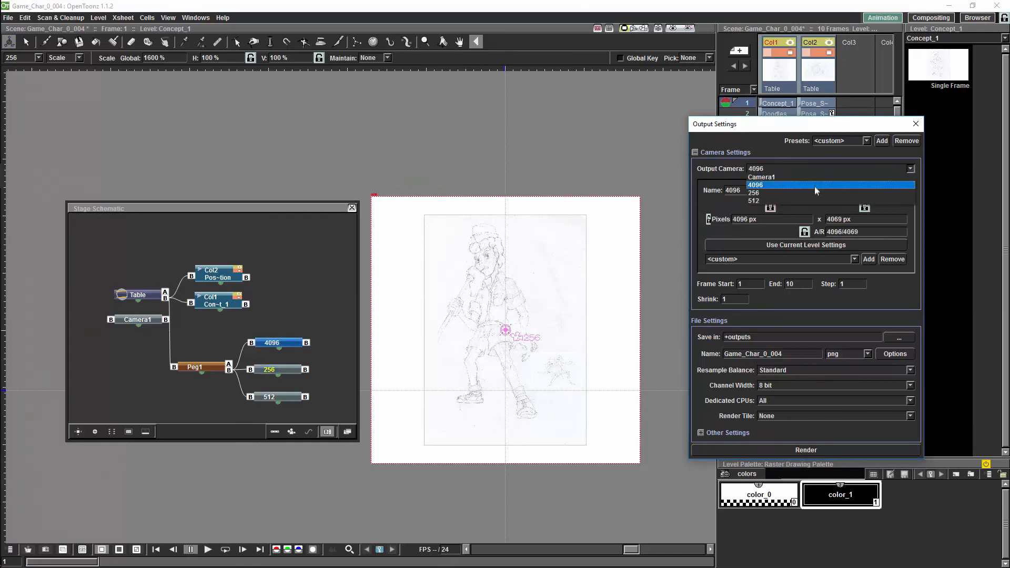
{"action": "left_click", "coordinate": [808, 202]}
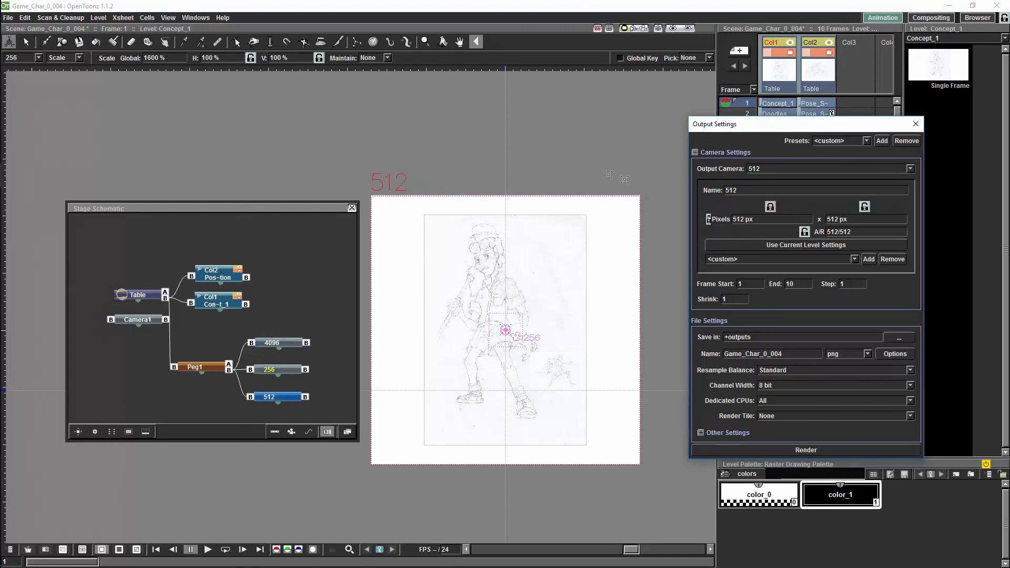